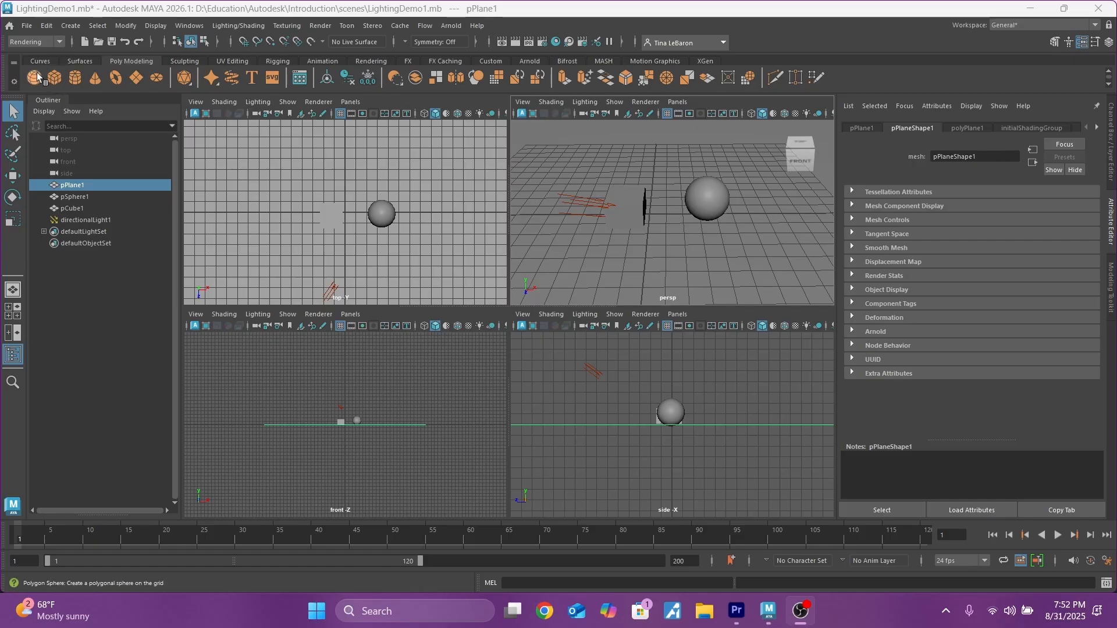
# Step: Create another directional light in the scene and move it upward in the perspective view
pyautogui.click(72, 26)
pyautogui.moveTo(93, 92)
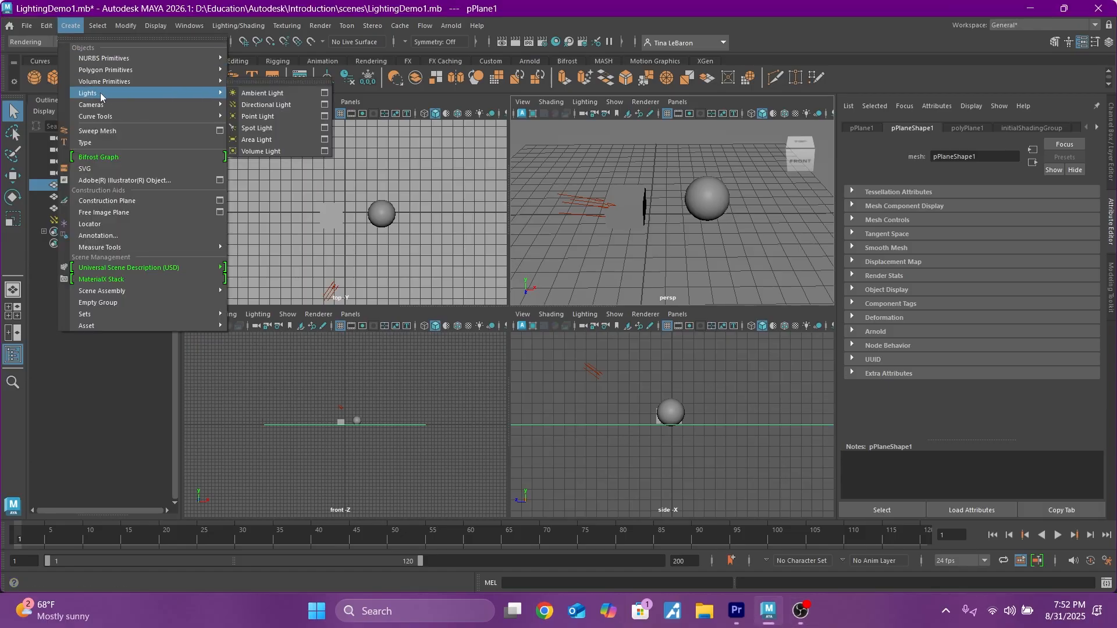
pyautogui.click(277, 107)
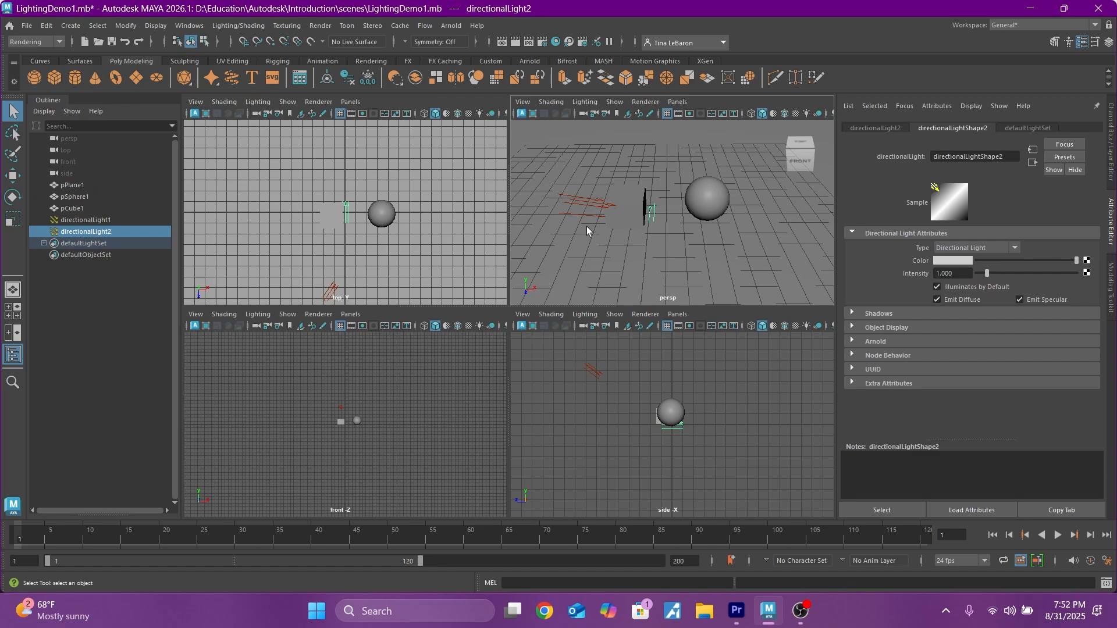
pyautogui.click(20, 176)
pyautogui.moveTo(650, 170); pyautogui.dragTo(650, 138)
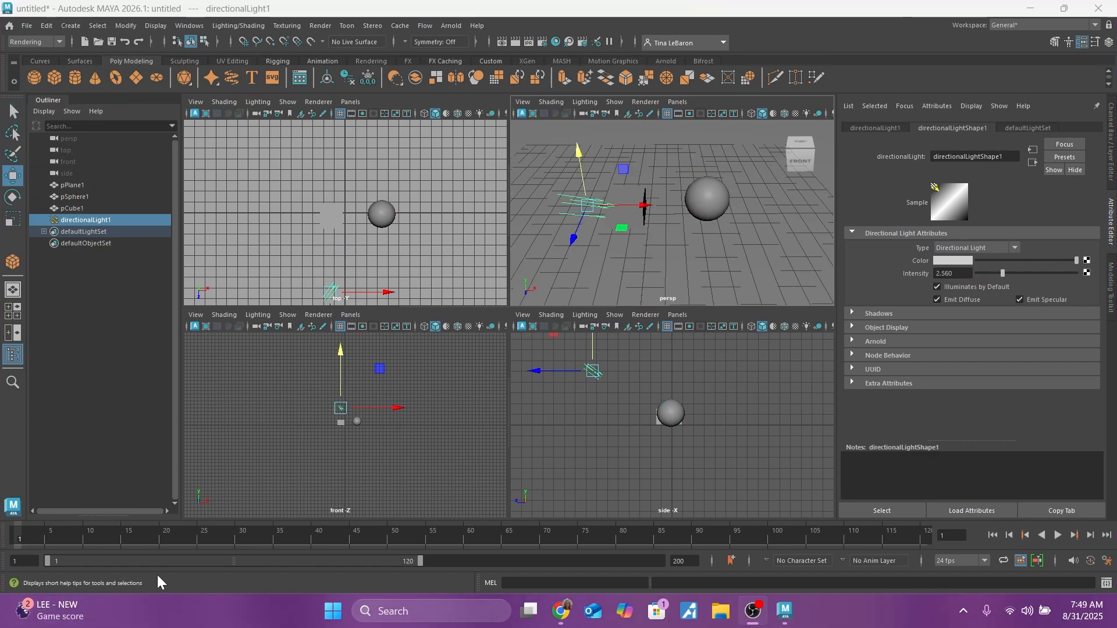
# Step: Open the Hypershade and activate the search for its node creation list
pyautogui.click(557, 42)
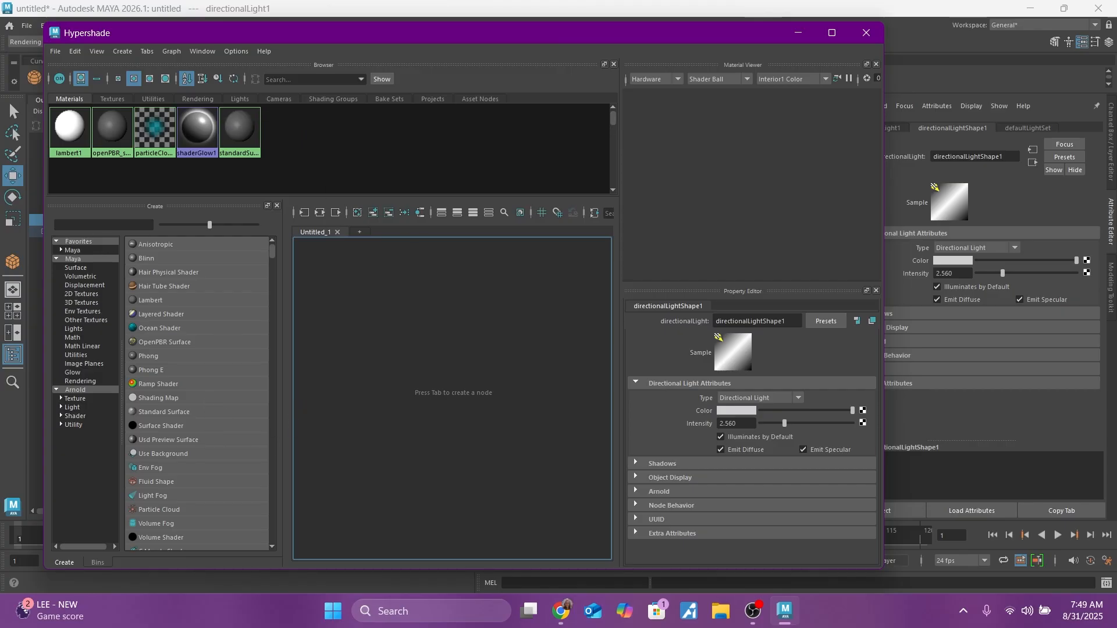
pyautogui.click(97, 225)
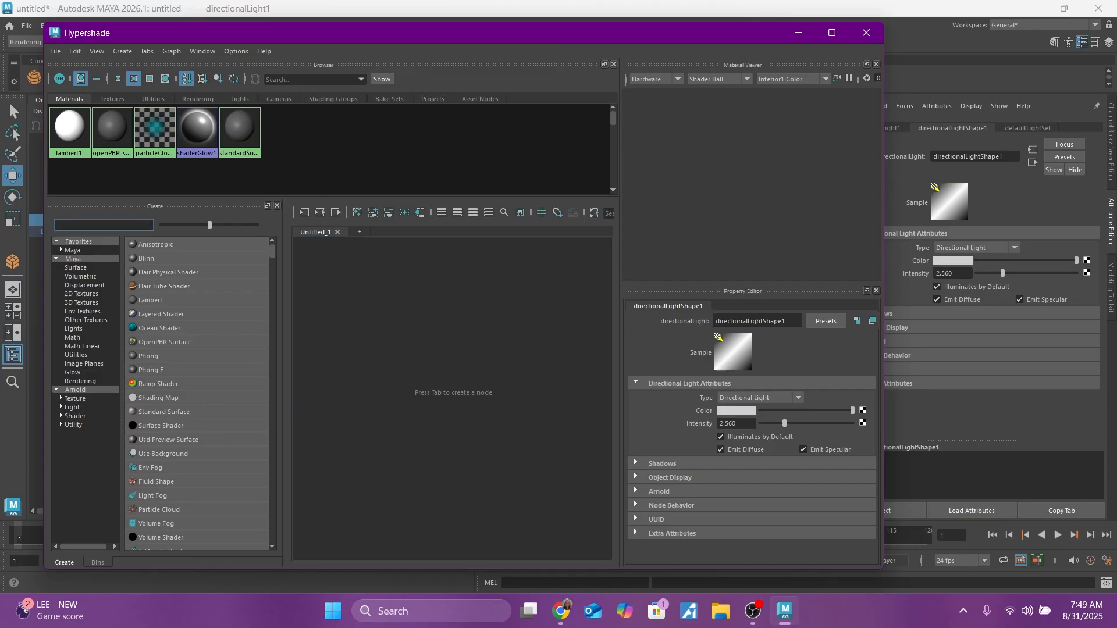
# Step: Switch to Chrome, view the search results for Lambert, Jim Blinn and Bui Tuong Phong, and return to Maya's Hypershade
pyautogui.click(557, 615)
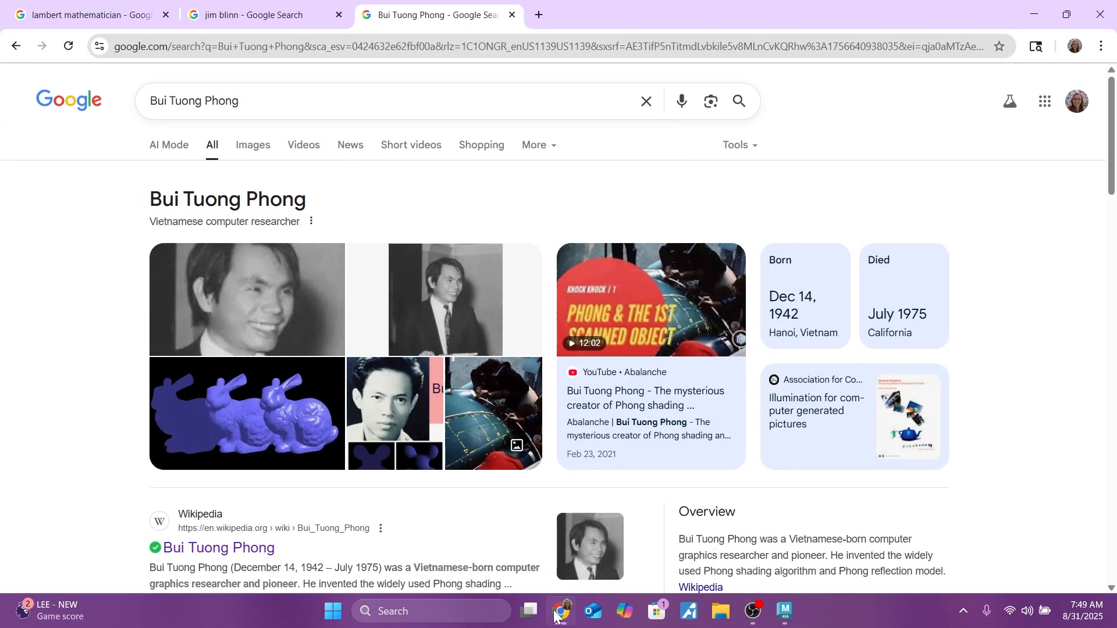
pyautogui.click(114, 19)
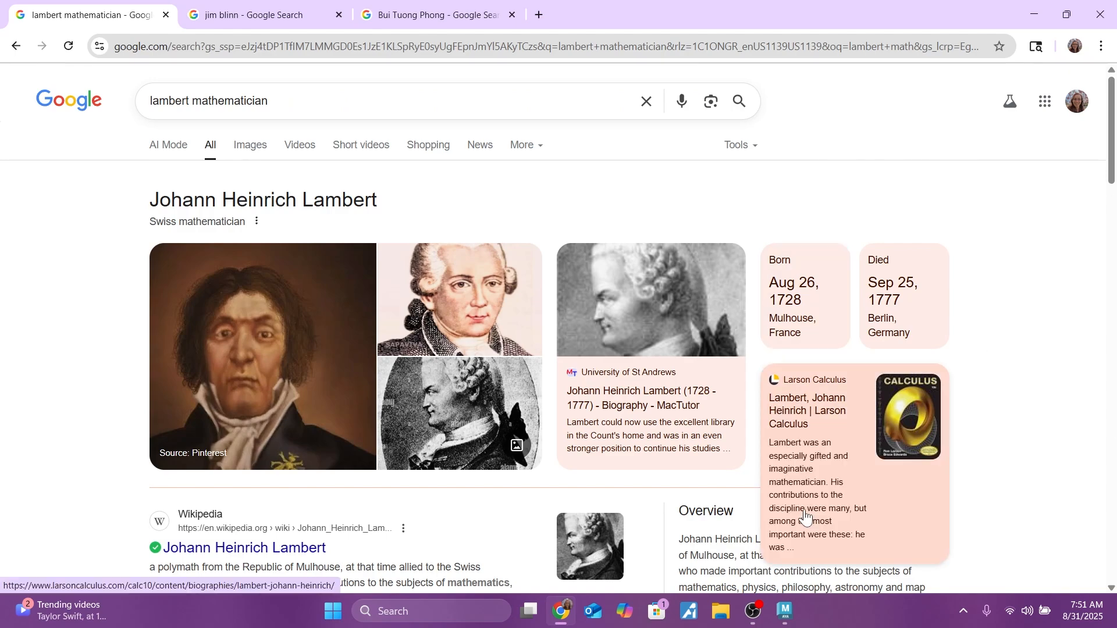
pyautogui.click(269, 18)
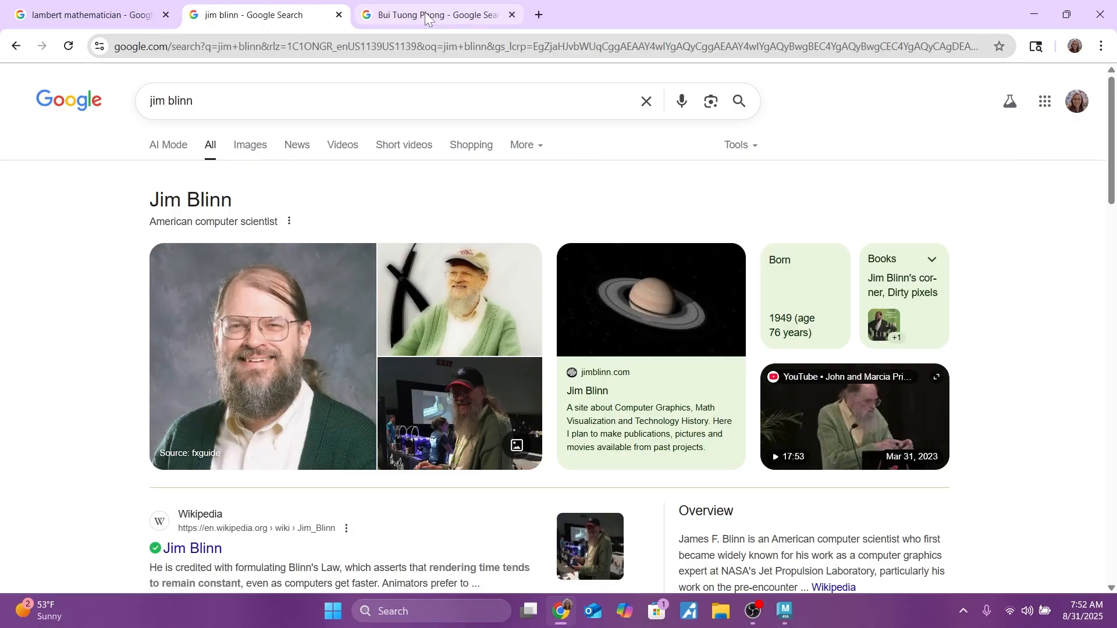
pyautogui.moveTo(426, 18)
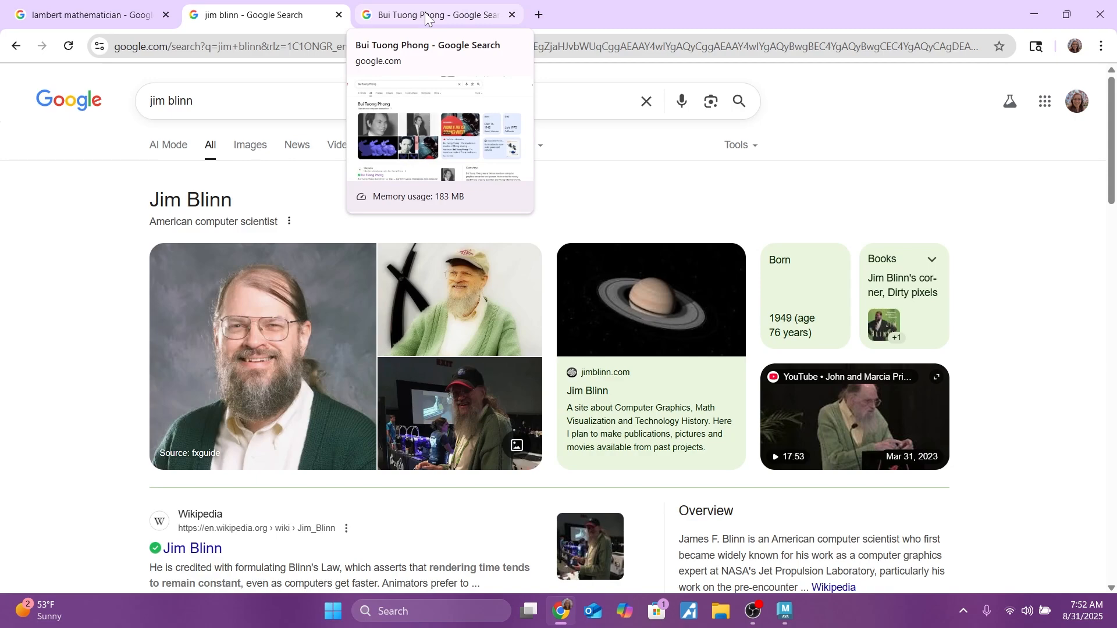
pyautogui.click(427, 17)
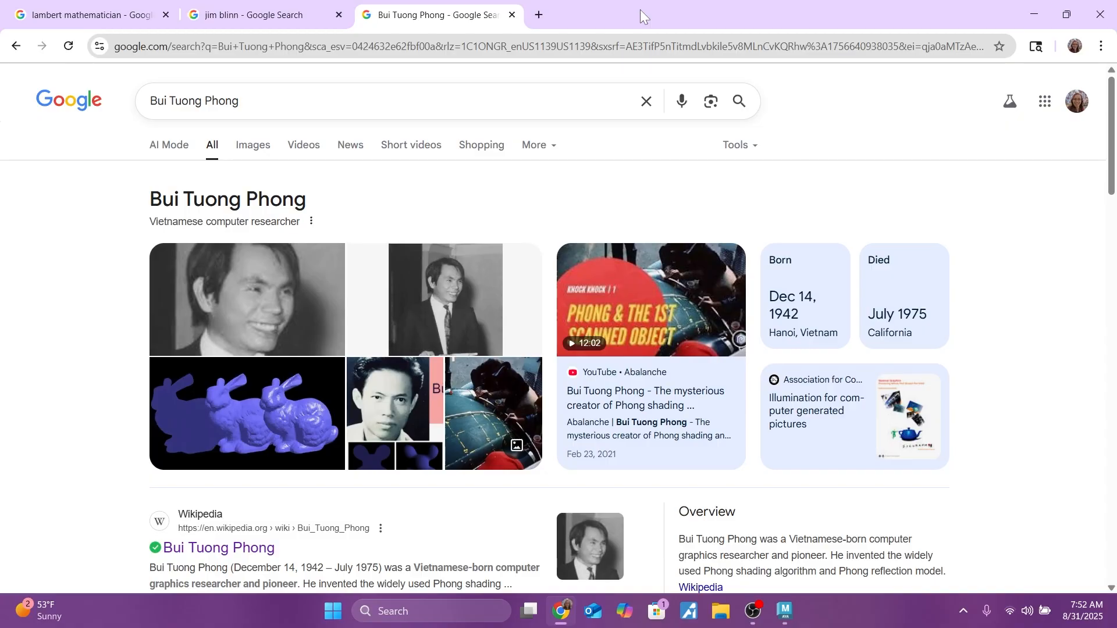
pyautogui.hotkey('alt', 'Tab')
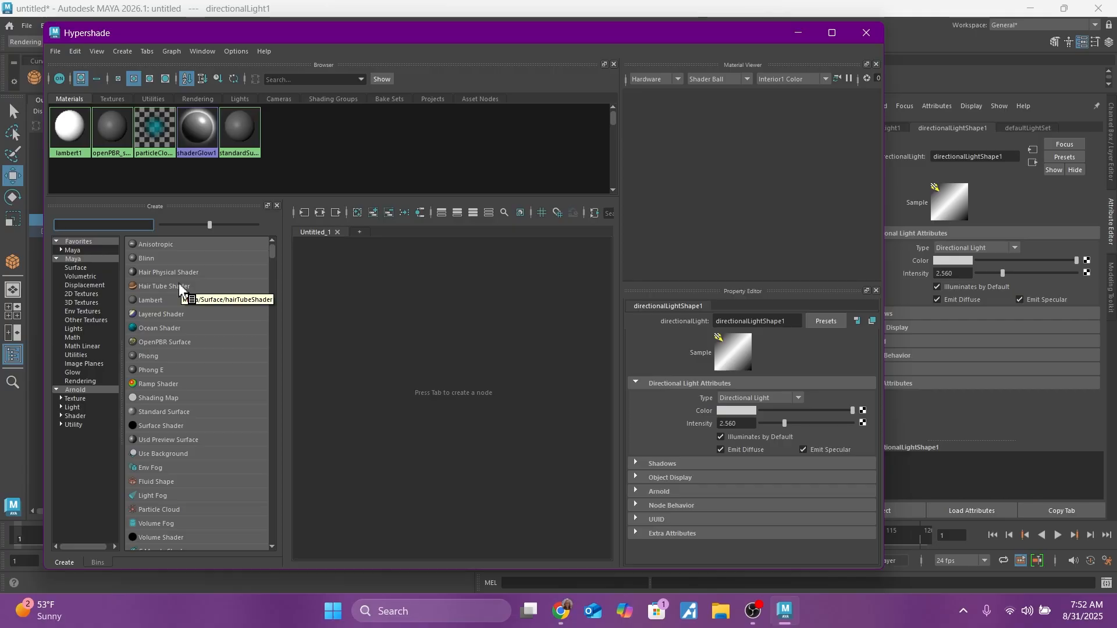
# Step: Find and create a Maya Lambert material, and set its color to a medium green
pyautogui.write('lambe')
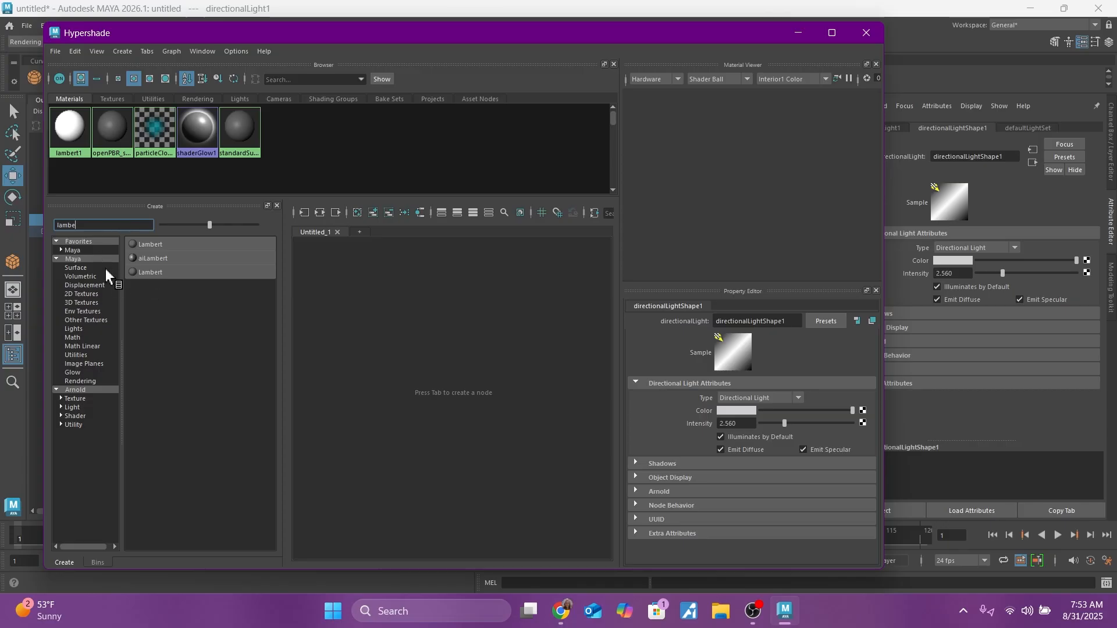
pyautogui.click(146, 247)
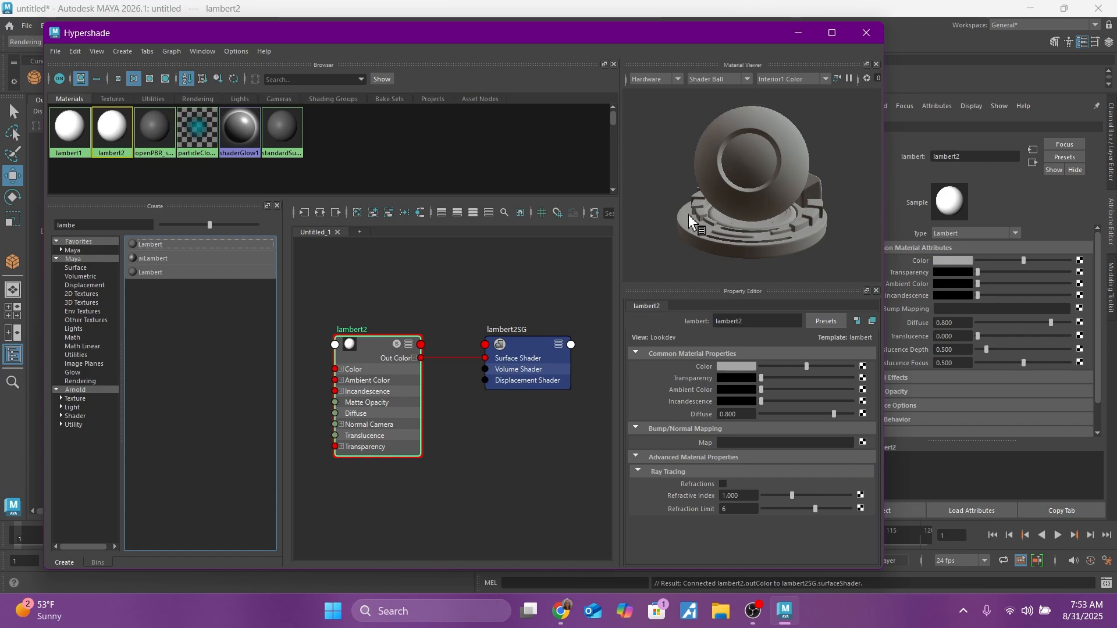
pyautogui.click(736, 367)
pyautogui.click(438, 276)
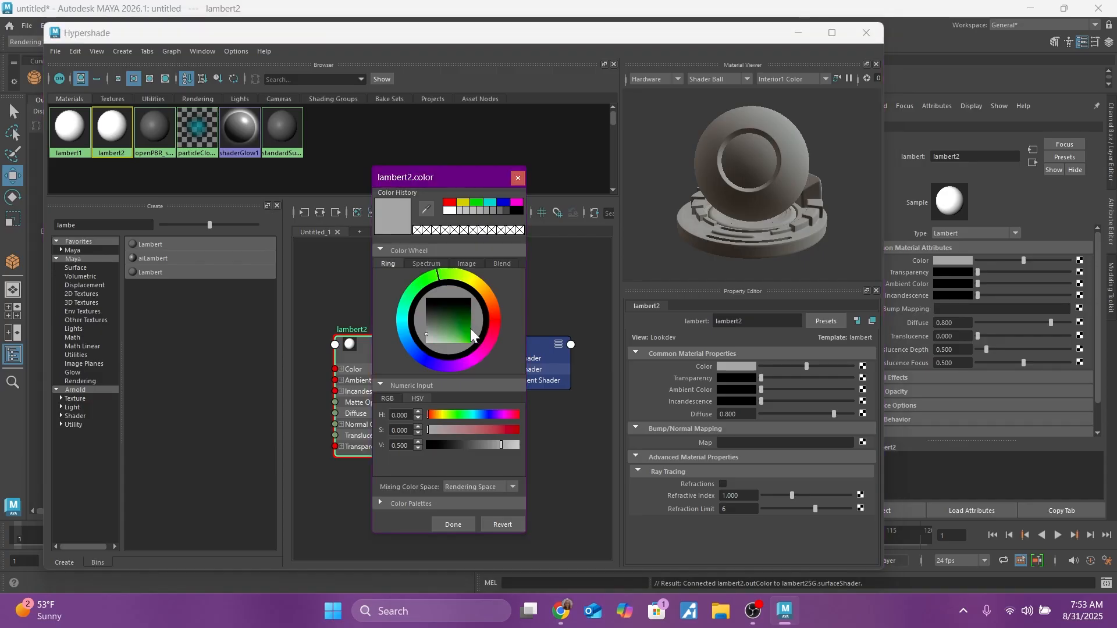
pyautogui.click(455, 332)
pyautogui.moveTo(455, 332); pyautogui.dragTo(444, 333)
pyautogui.click(449, 523)
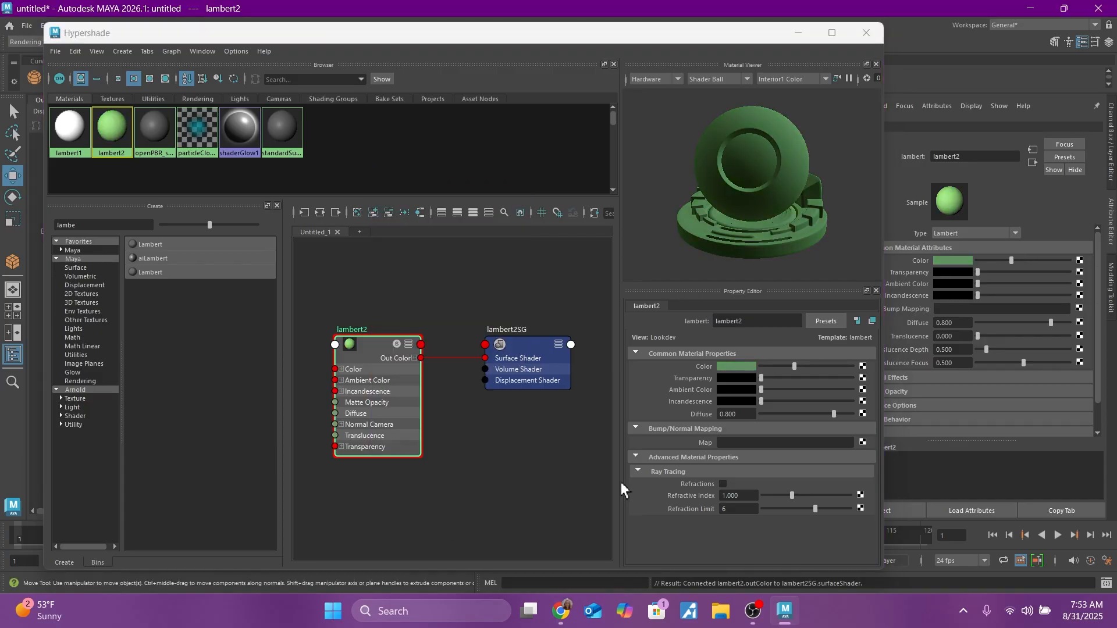
# Step: Set the Lambert material's ambient color to dark green, with a very slight incandescence and a diffuse of 0.329
pyautogui.click(736, 390)
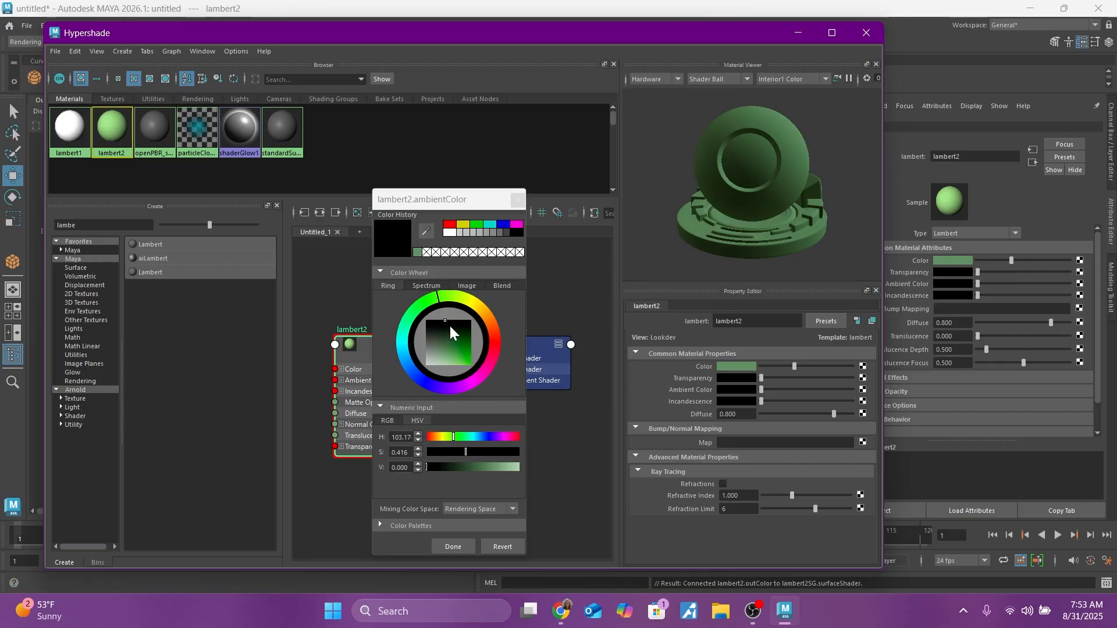
pyautogui.click(453, 340)
pyautogui.moveTo(453, 340)
pyautogui.mouseDown()
pyautogui.moveTo(462, 354)
pyautogui.moveTo(458, 344)
pyautogui.mouseUp()
pyautogui.click(459, 545)
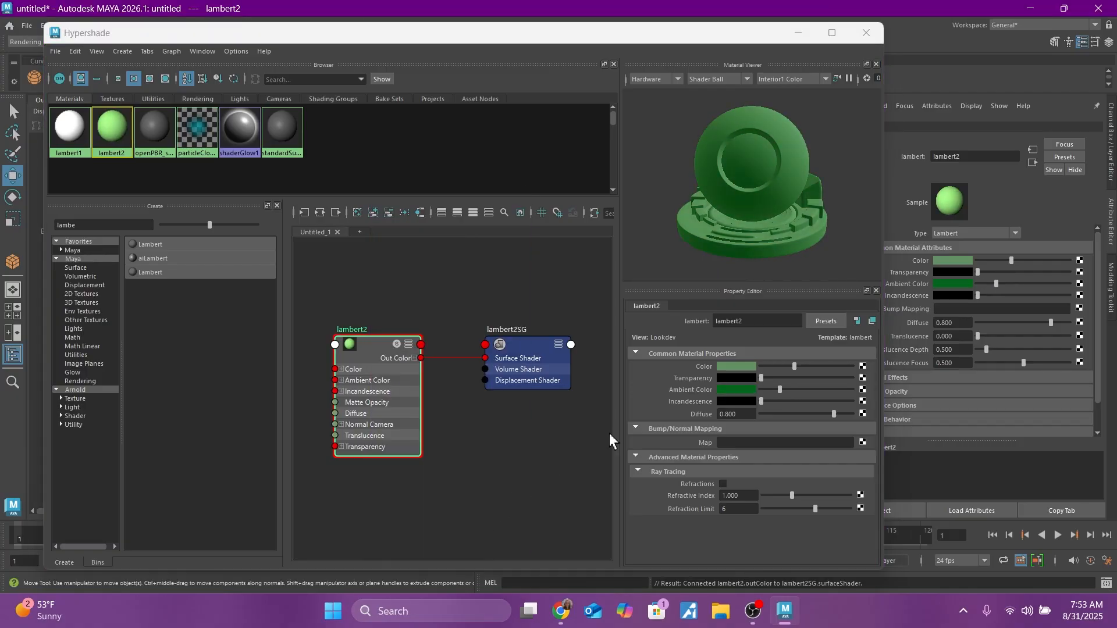
pyautogui.moveTo(764, 400)
pyautogui.mouseDown()
pyautogui.moveTo(823, 399)
pyautogui.moveTo(756, 407)
pyautogui.moveTo(837, 406)
pyautogui.moveTo(697, 407)
pyautogui.moveTo(837, 413)
pyautogui.moveTo(762, 400)
pyautogui.mouseUp()
pyautogui.click(772, 402)
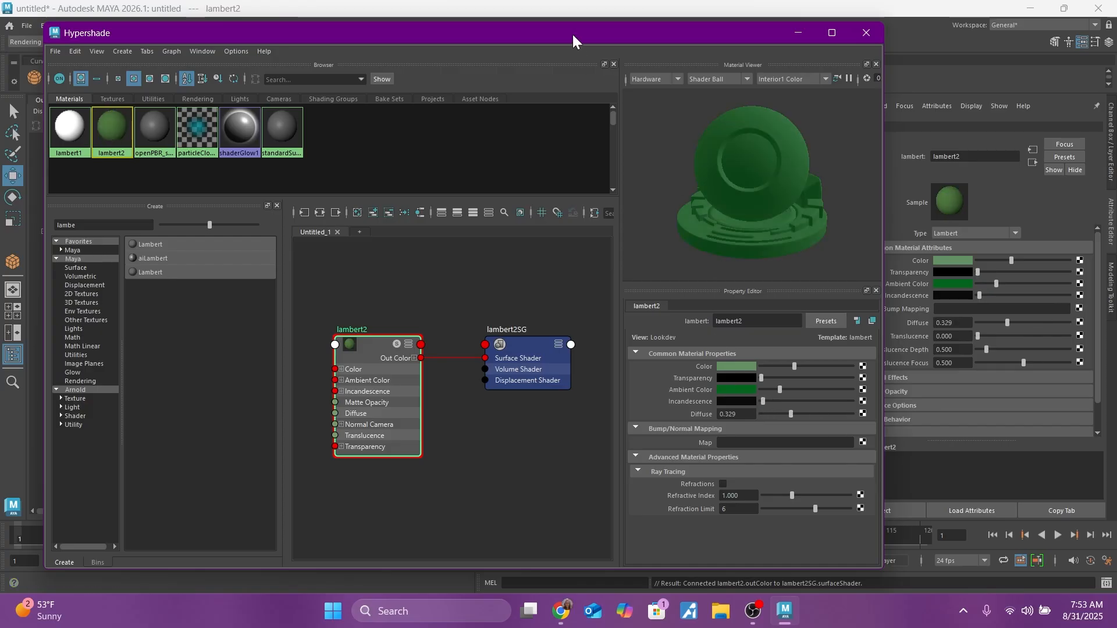
# Step: Rename the green Lambert material as GreenLambert
pyautogui.moveTo(571, 32); pyautogui.dragTo(640, 149)
pyautogui.doubleClick(800, 437)
pyautogui.write('G')
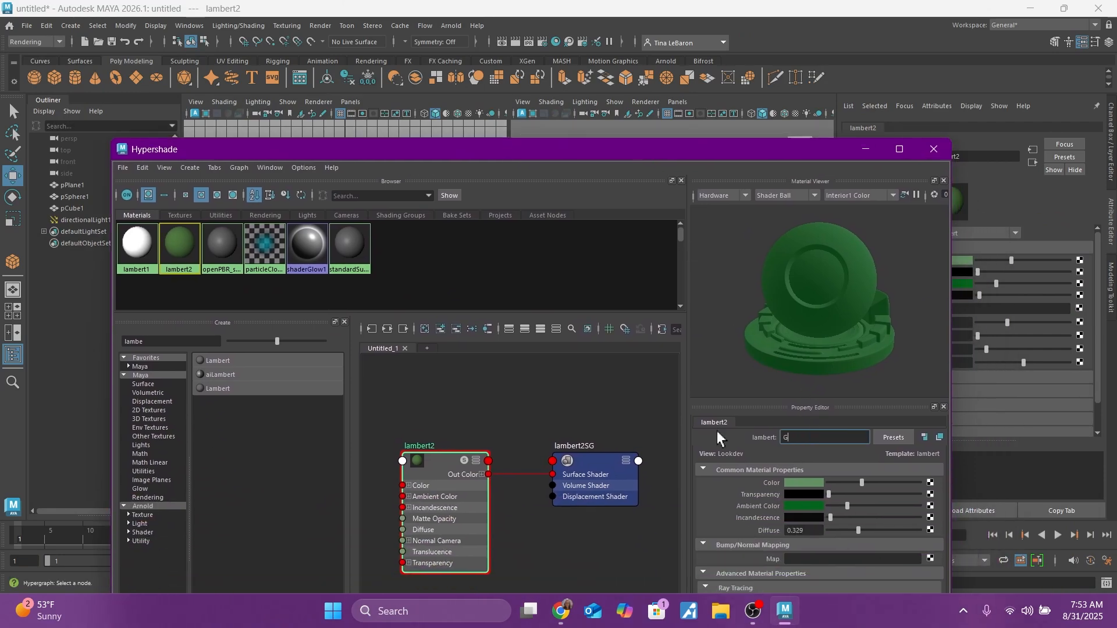
pyautogui.write('reenLambert')
# Step: Uncover the viewports and apply the GreenLambert swatch from the Hypershade directly to the ground plane
pyautogui.moveTo(521, 163); pyautogui.dragTo(550, 282)
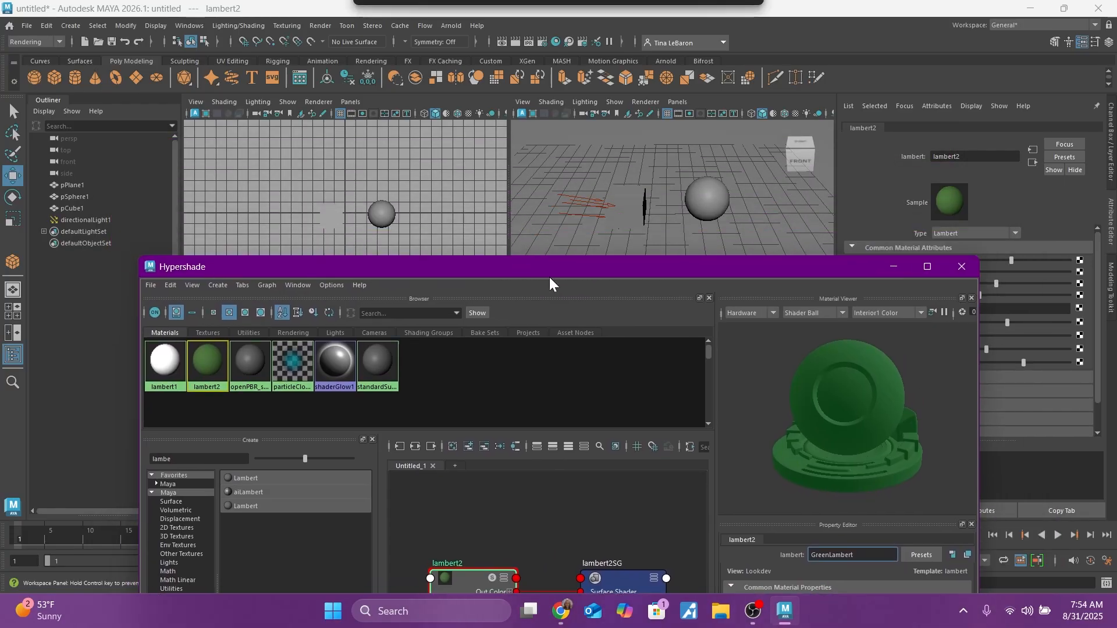
pyautogui.click(209, 376)
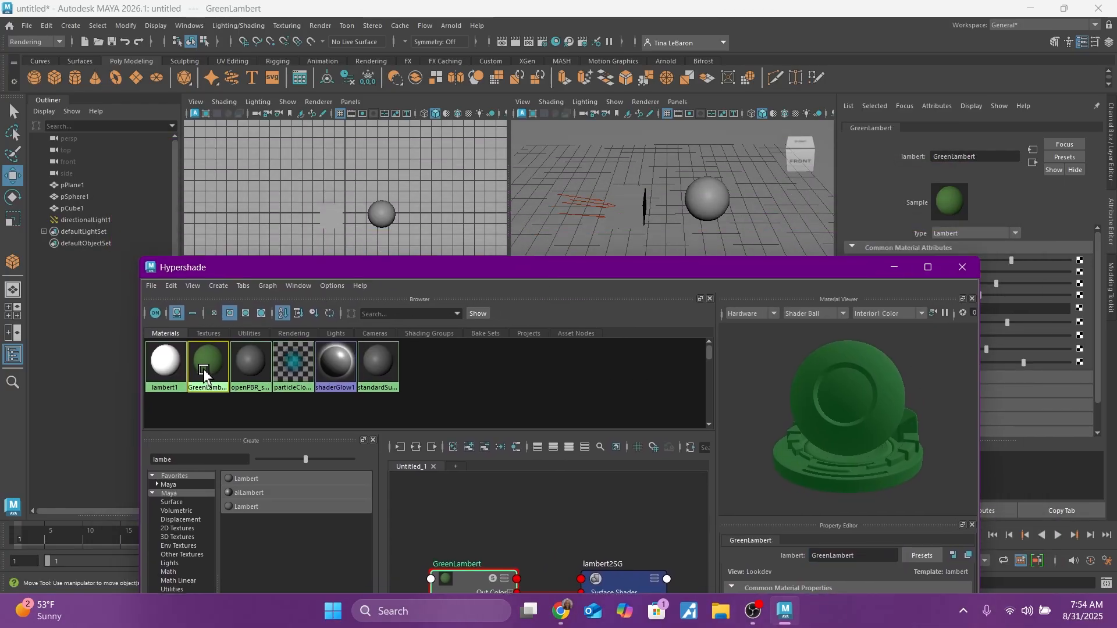
pyautogui.moveTo(203, 375); pyautogui.dragTo(673, 204, button='middle')
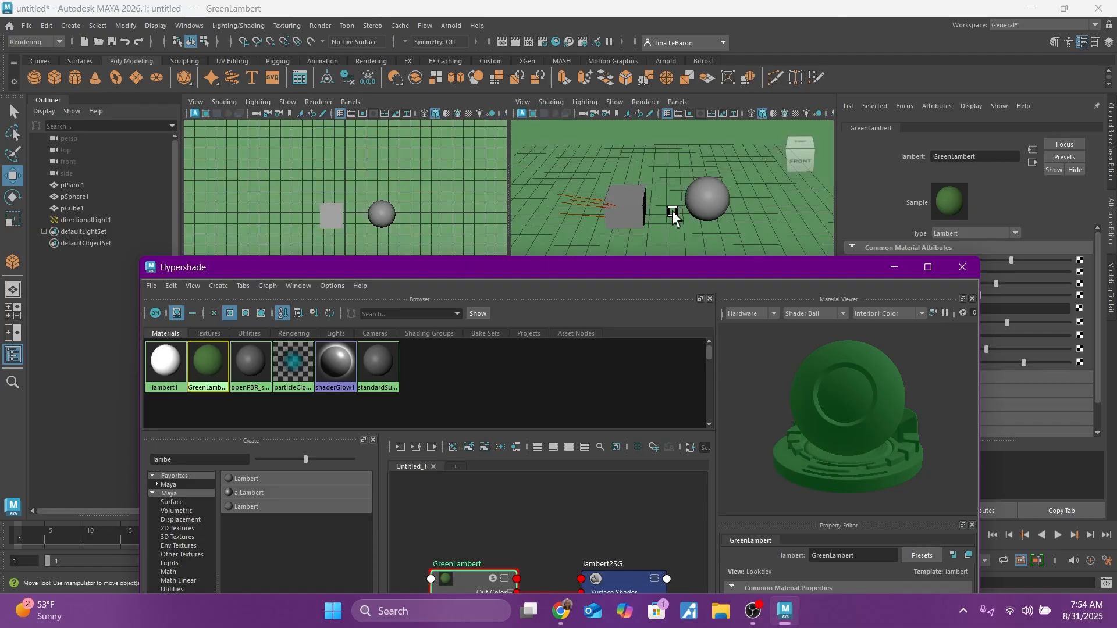
# Step: Select the ground plane and assign the GreenLambert material to the selection
pyautogui.click(679, 155)
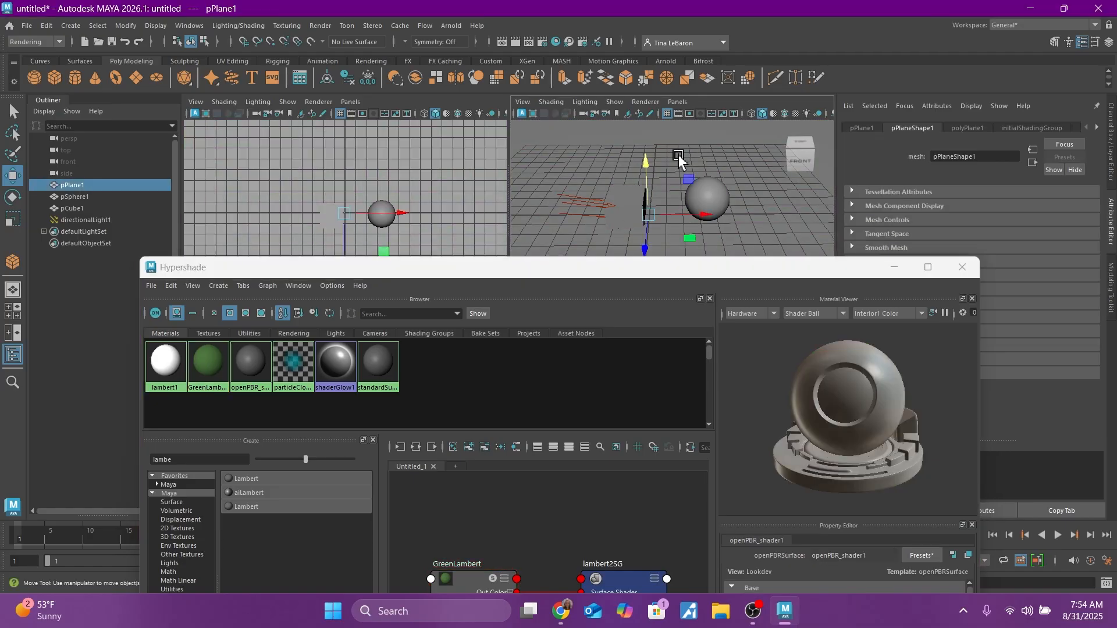
pyautogui.rightClick(211, 361)
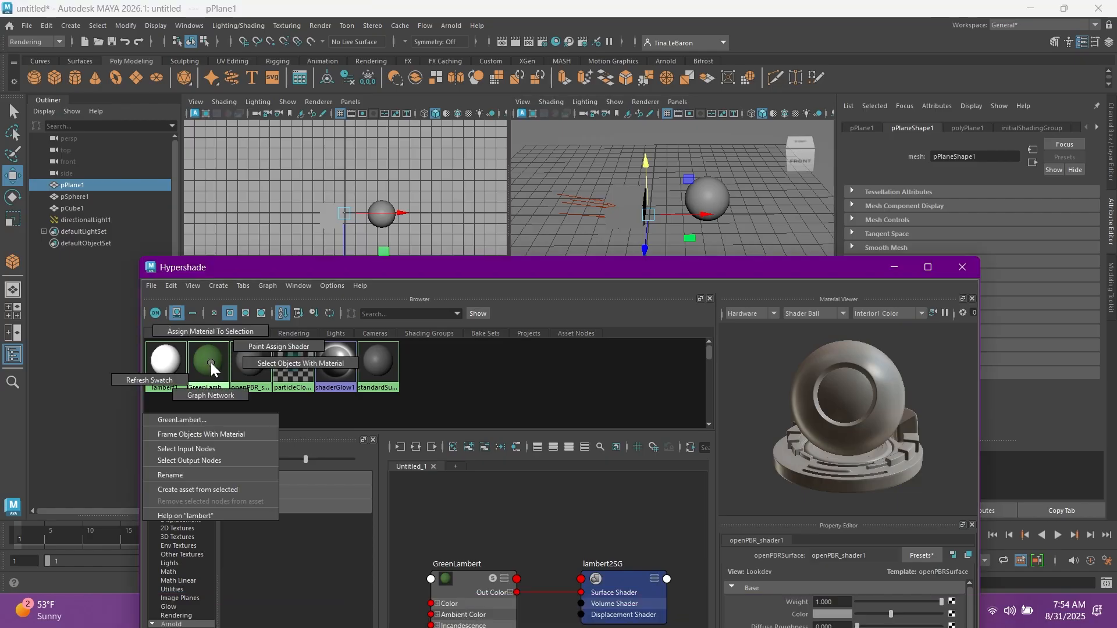
pyautogui.click(218, 331)
# Step: Undo the last material assignment and assign the existing GreenLambert material to the ground plane from the viewport
pyautogui.click(674, 175)
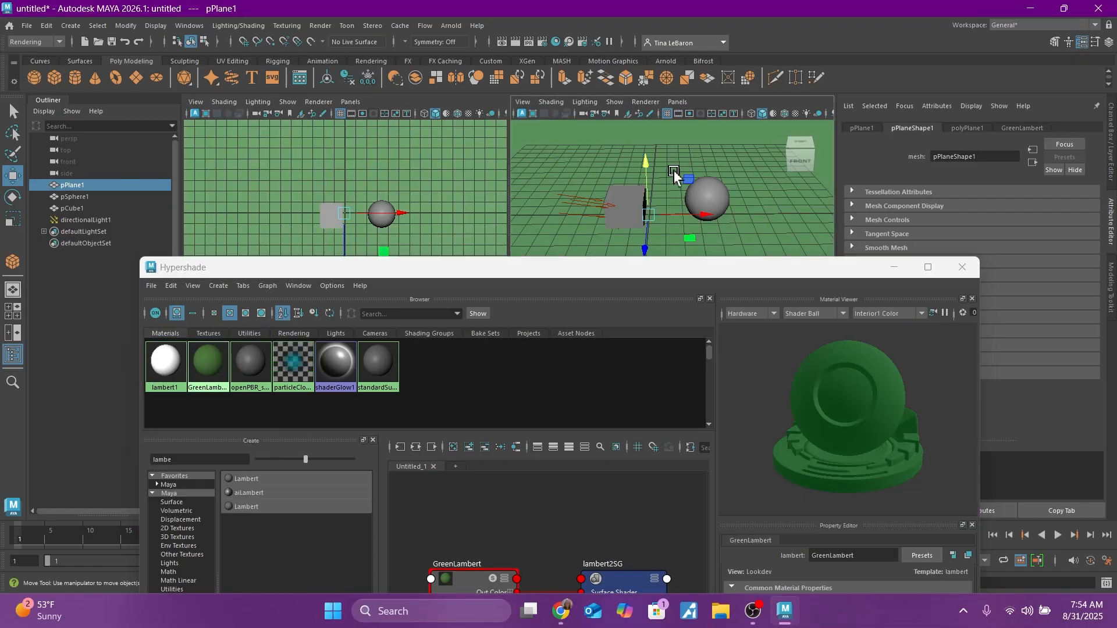
pyautogui.hotkey('ctrl', 'z')
pyautogui.moveTo(668, 161); pyautogui.dragTo(743, 480, button='right')
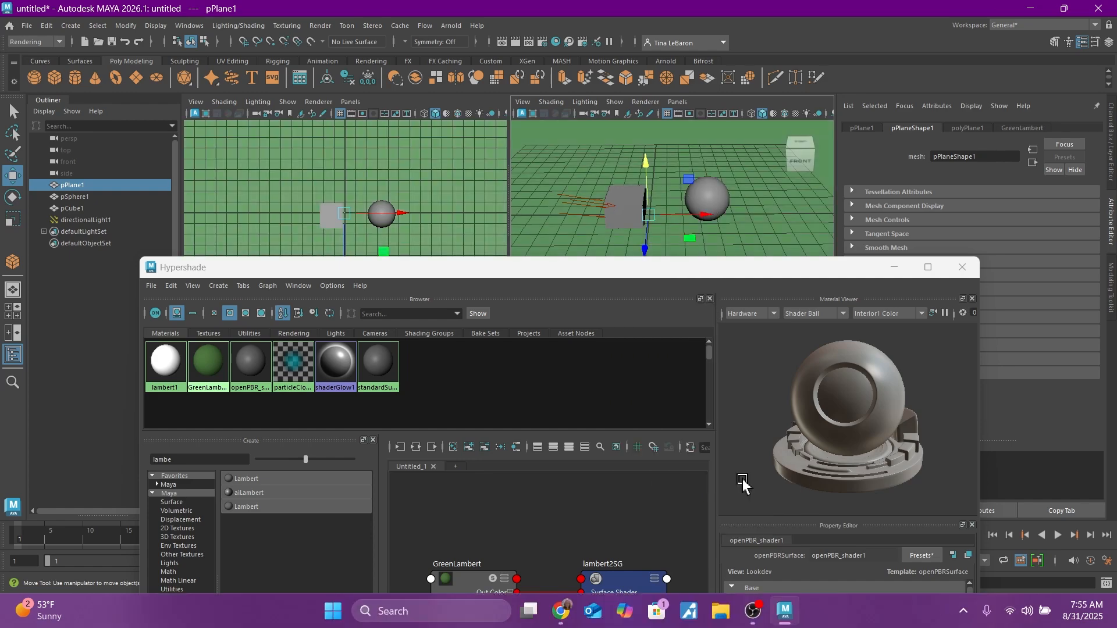
pyautogui.click(621, 197)
pyautogui.moveTo(620, 197); pyautogui.dragTo(431, 400, button='right')
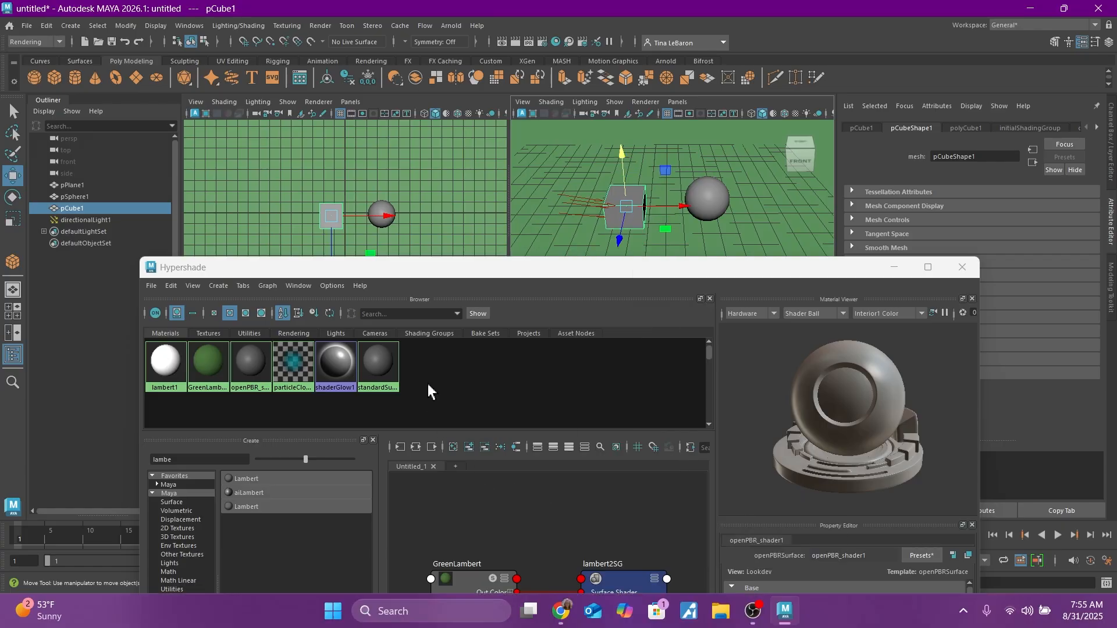
pyautogui.click(428, 387)
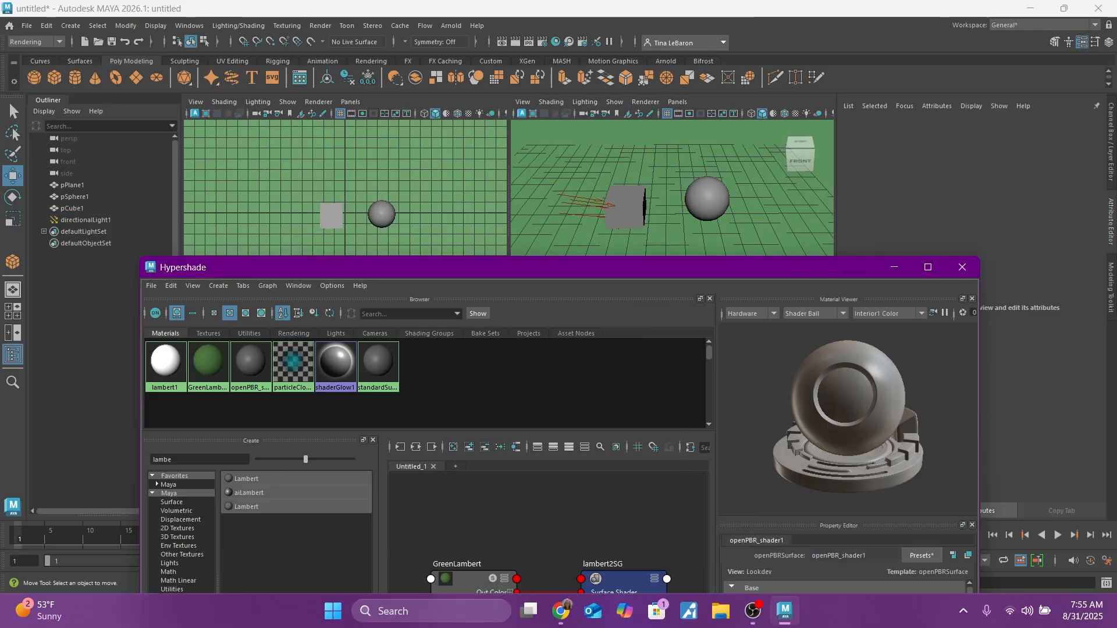
# Step: Clear the Hypershade's node search filter and create a Blinn material
pyautogui.doubleClick(221, 463)
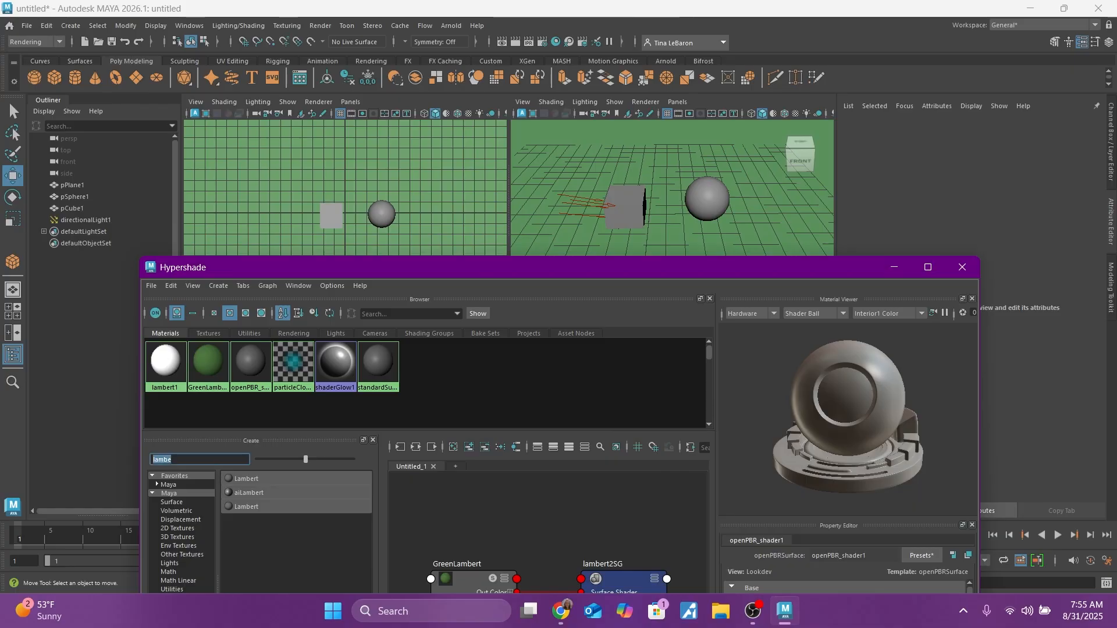
pyautogui.press('BackSpace')
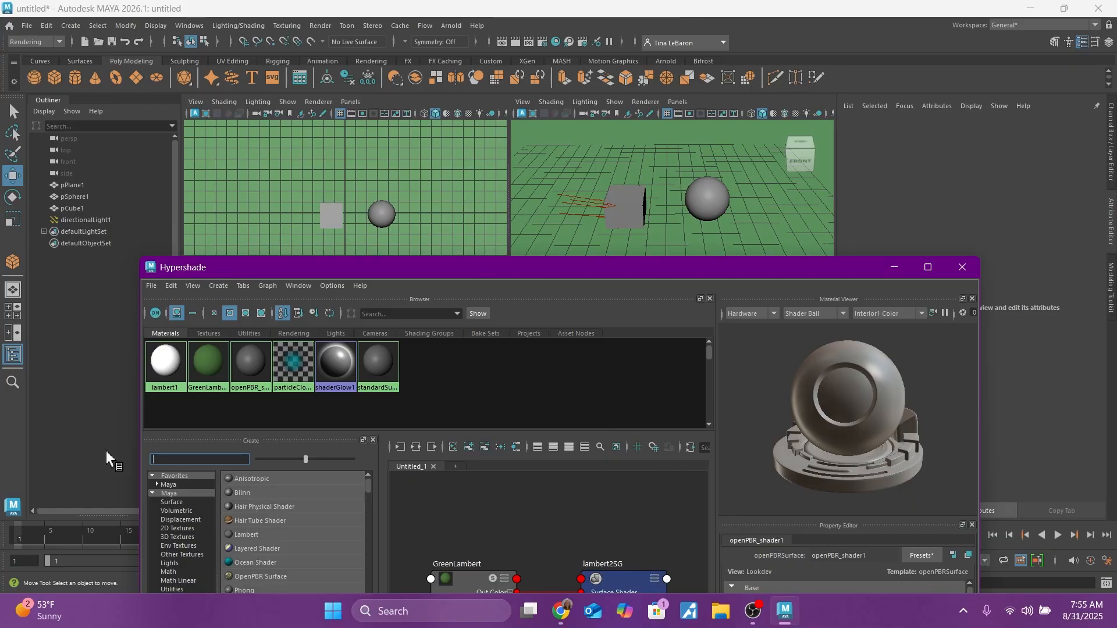
pyautogui.rightClick(439, 372)
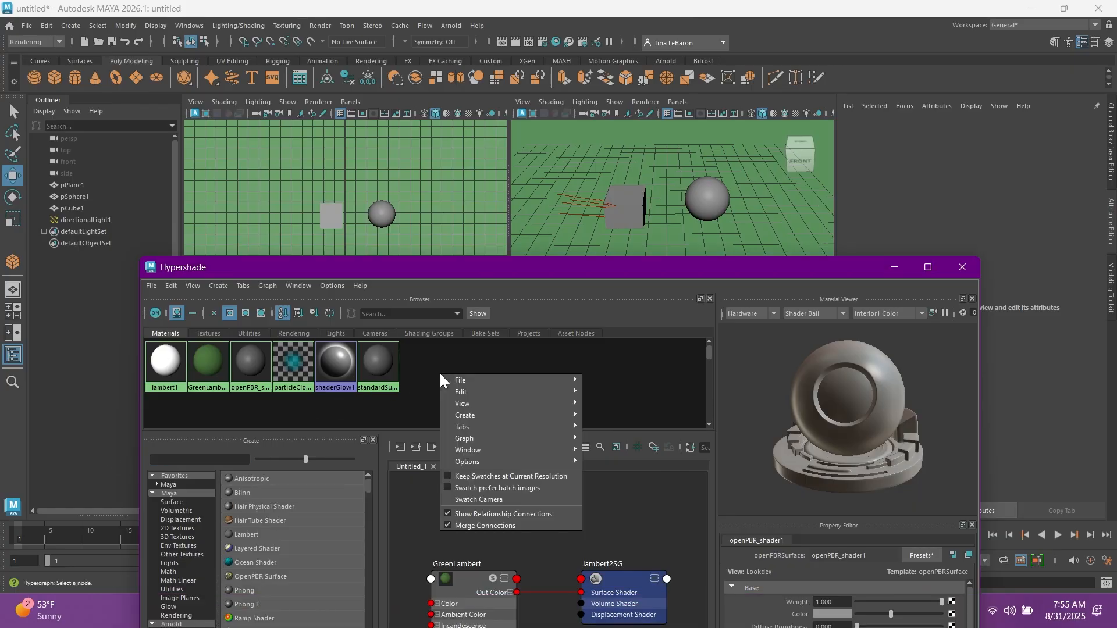
pyautogui.moveTo(512, 390)
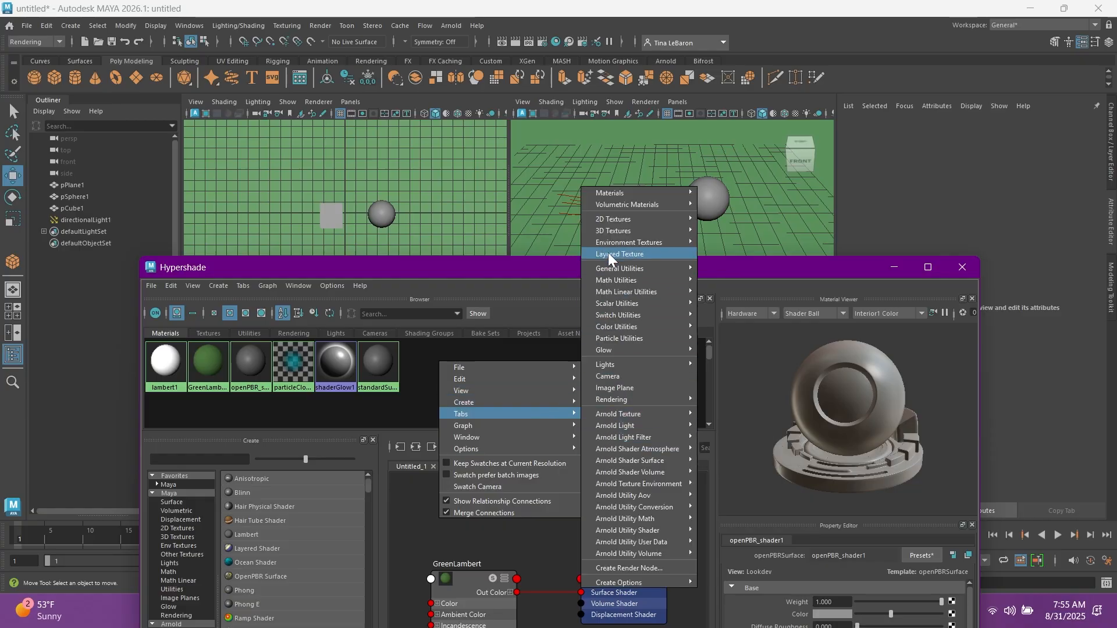
pyautogui.moveTo(627, 192)
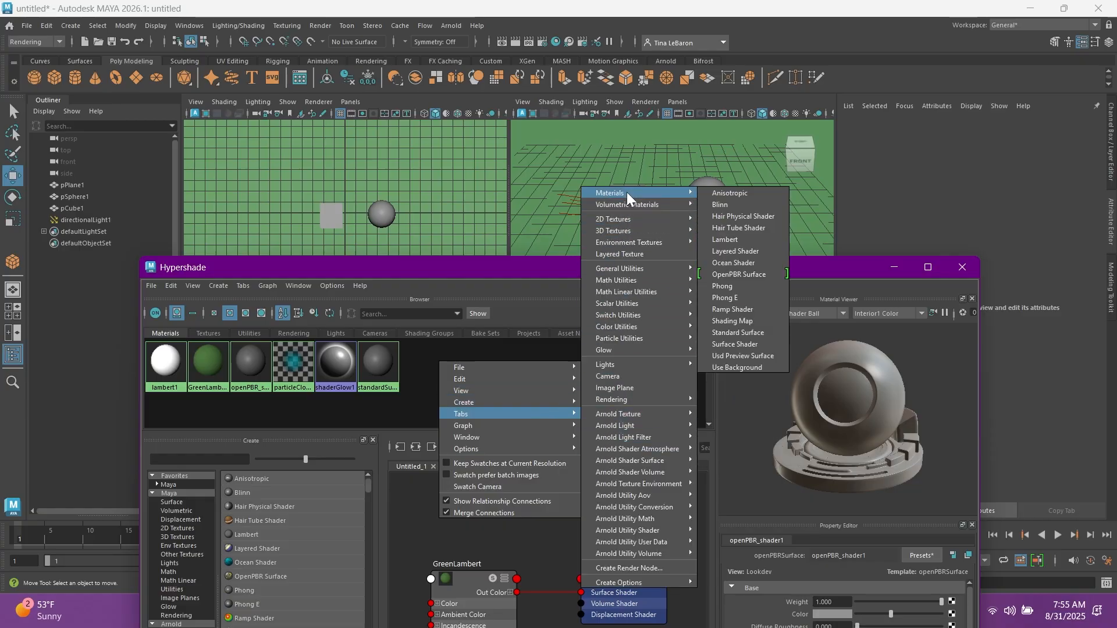
pyautogui.click(725, 203)
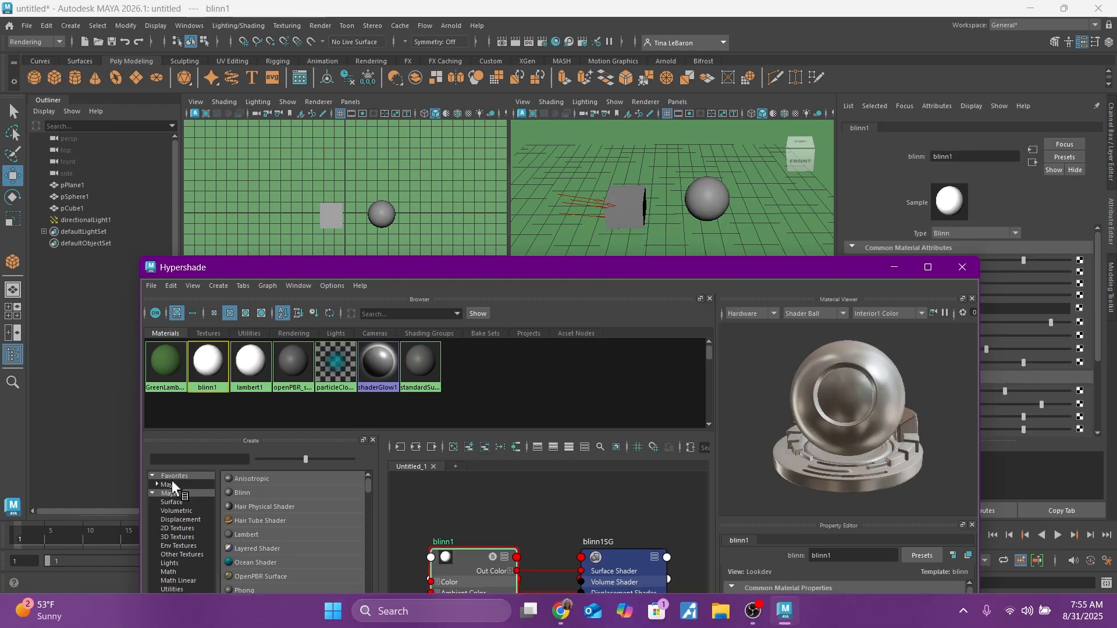
# Step: Filter the Hypershade's node creation list for blinn
pyautogui.click(174, 459)
pyautogui.write('blinn')
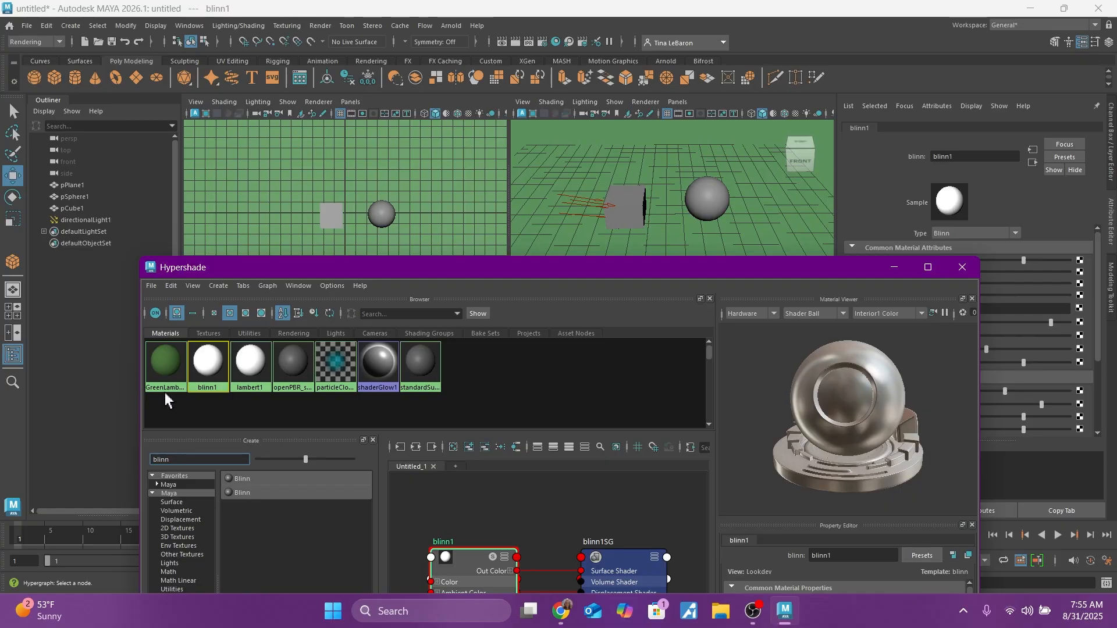
# Step: Set the new Blinn material's color to a deep red with hue 353.51, saturation 0.740 and value 0.308
pyautogui.moveTo(447, 269); pyautogui.dragTo(414, 29)
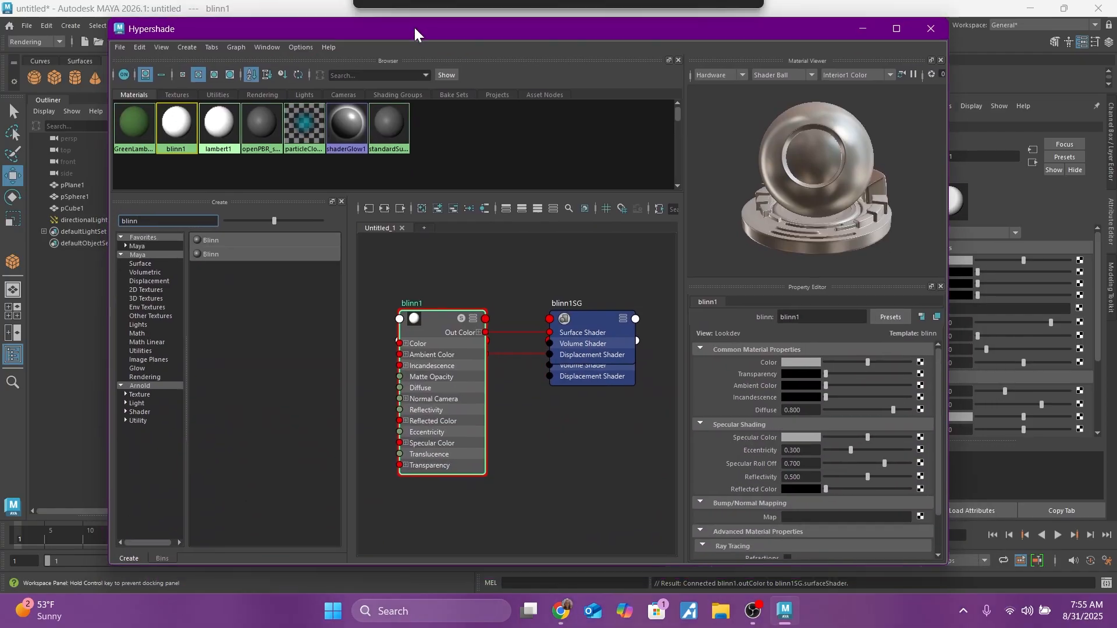
pyautogui.click(801, 362)
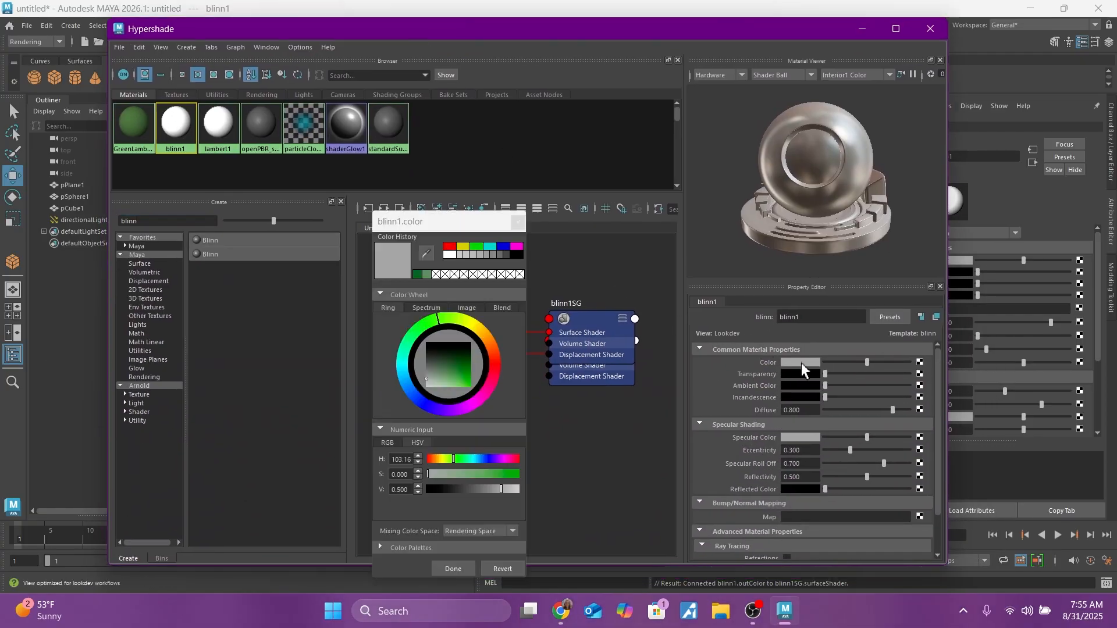
pyautogui.moveTo(494, 379); pyautogui.dragTo(494, 370)
pyautogui.click(460, 373)
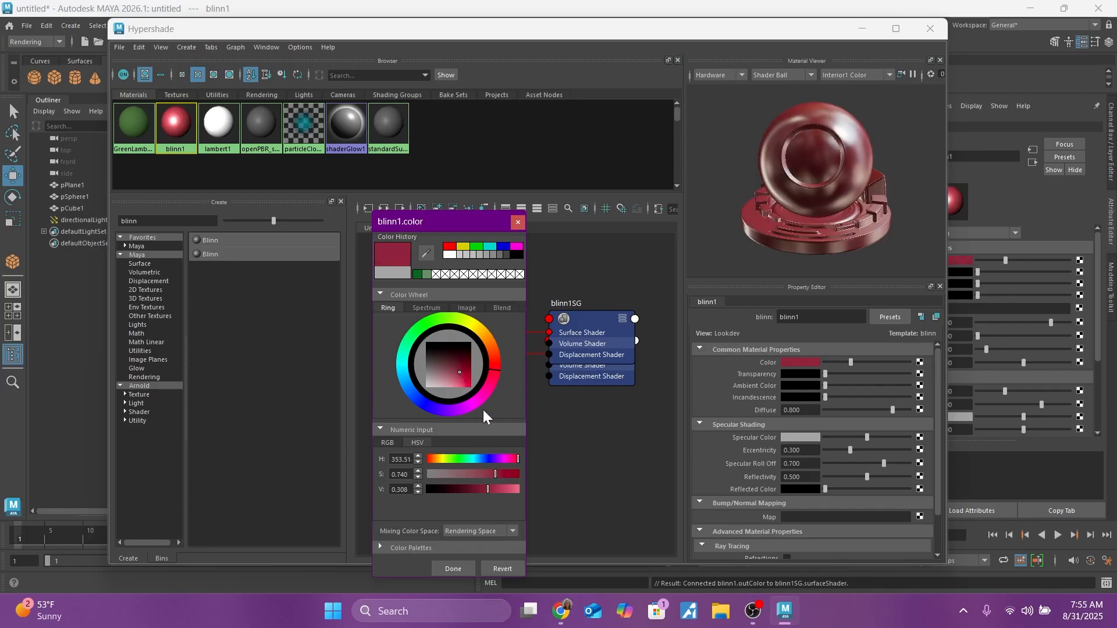
pyautogui.click(455, 567)
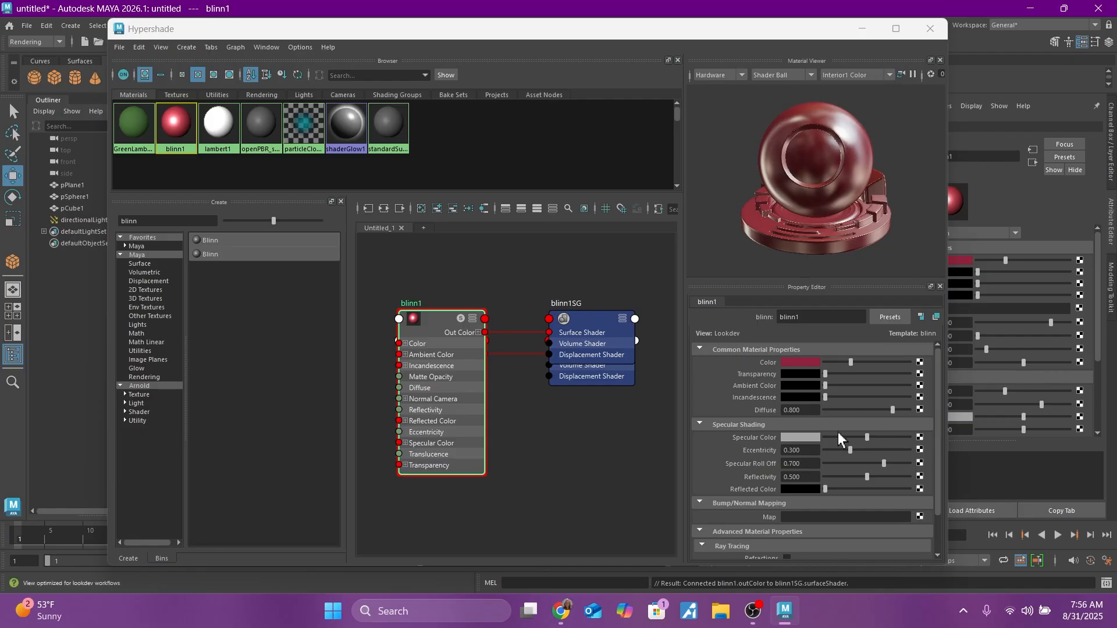
# Step: Give the Blinn a muted red specular color, and set eccentricity to 0.357, specular roll off to 0.874 and reflectivity to 0.357
pyautogui.click(811, 437)
pyautogui.moveTo(451, 393)
pyautogui.mouseDown()
pyautogui.moveTo(450, 403)
pyautogui.moveTo(449, 393)
pyautogui.mouseUp()
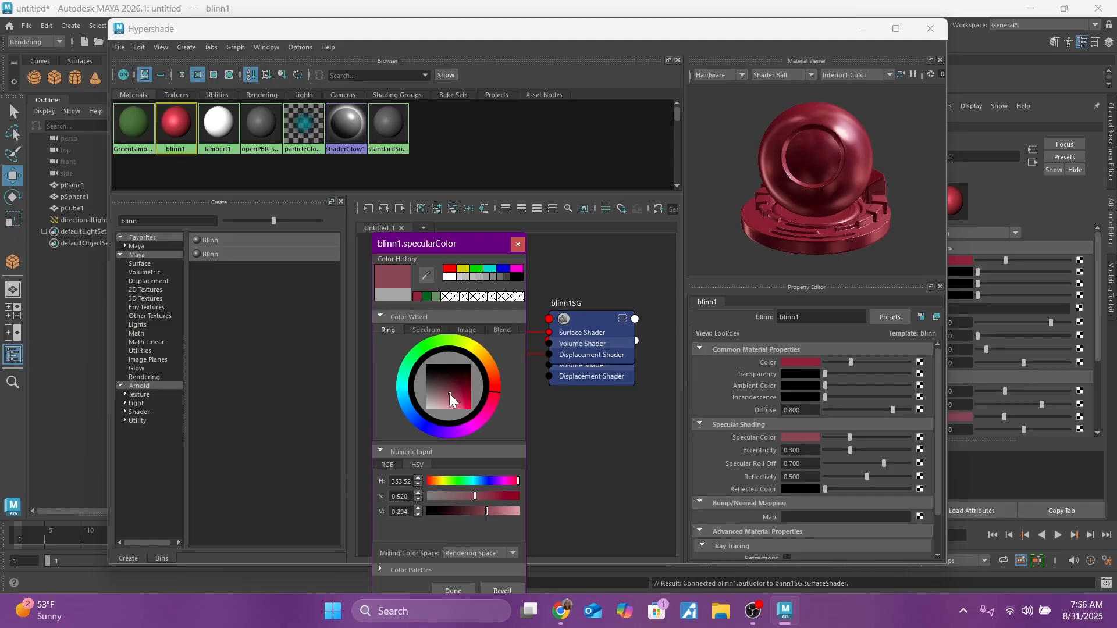
pyautogui.click(460, 589)
pyautogui.moveTo(846, 449); pyautogui.dragTo(896, 437)
pyautogui.moveTo(873, 477)
pyautogui.mouseDown()
pyautogui.moveTo(925, 476)
pyautogui.moveTo(783, 478)
pyautogui.moveTo(918, 472)
pyautogui.moveTo(838, 476)
pyautogui.moveTo(875, 474)
pyautogui.moveTo(853, 482)
pyautogui.mouseUp()
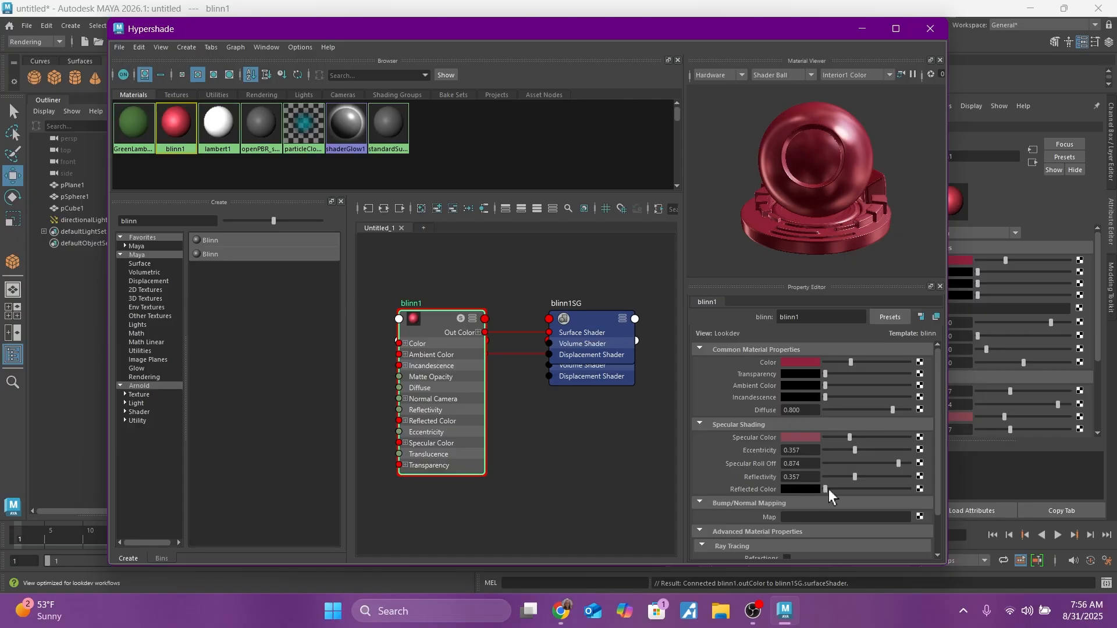
# Step: Set the Blinn material's ambient color to a light pinkish red and keep its transparency fully black
pyautogui.click(805, 385)
pyautogui.moveTo(444, 415)
pyautogui.mouseDown()
pyautogui.moveTo(466, 434)
pyautogui.moveTo(468, 404)
pyautogui.moveTo(473, 435)
pyautogui.moveTo(457, 433)
pyautogui.mouseUp()
pyautogui.moveTo(824, 373); pyautogui.dragTo(794, 367)
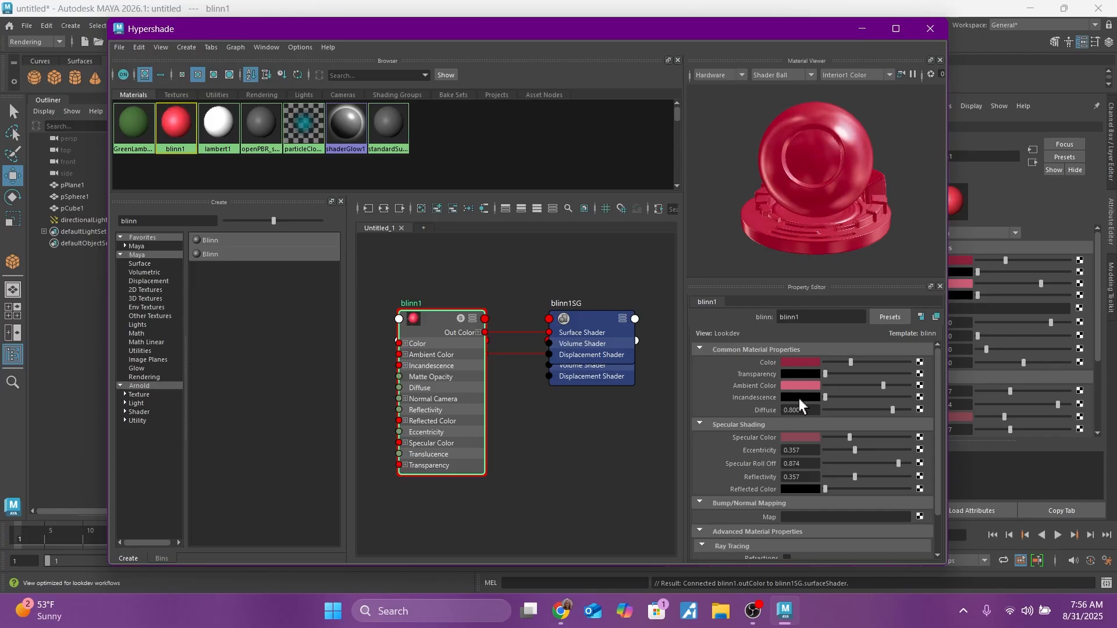
pyautogui.scroll(-3, 791, 428)
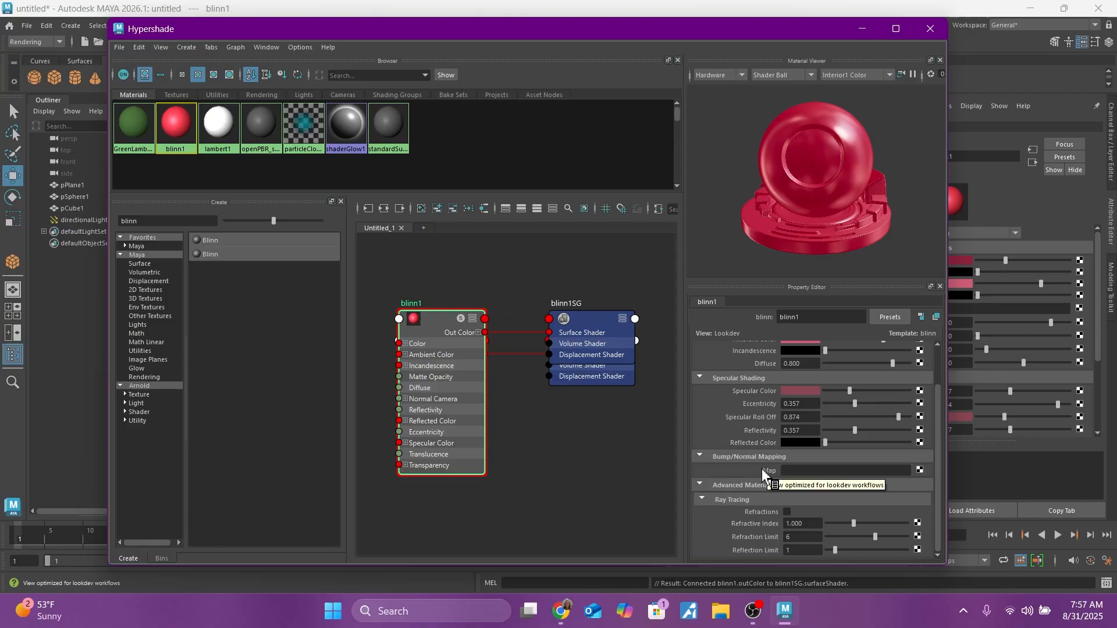
# Step: Assign the red Blinn material to the cube in the perspective view and rename the material RedBlinn
pyautogui.moveTo(663, 33); pyautogui.dragTo(695, 58)
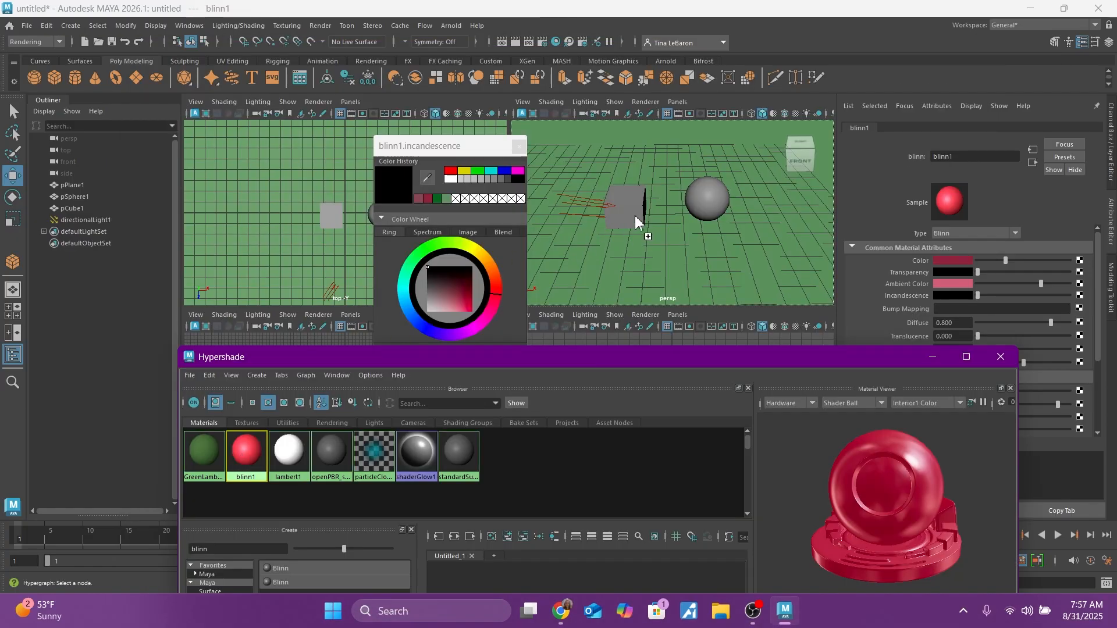
pyautogui.moveTo(638, 221); pyautogui.dragTo(639, 221, button='middle')
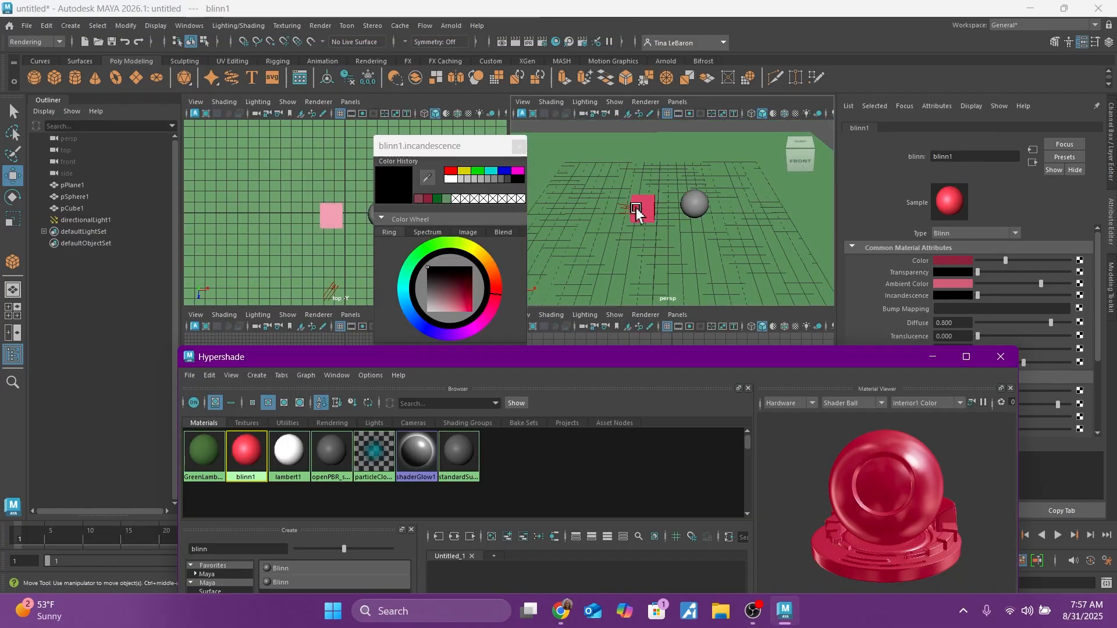
pyautogui.moveTo(561, 372); pyautogui.dragTo(521, 160)
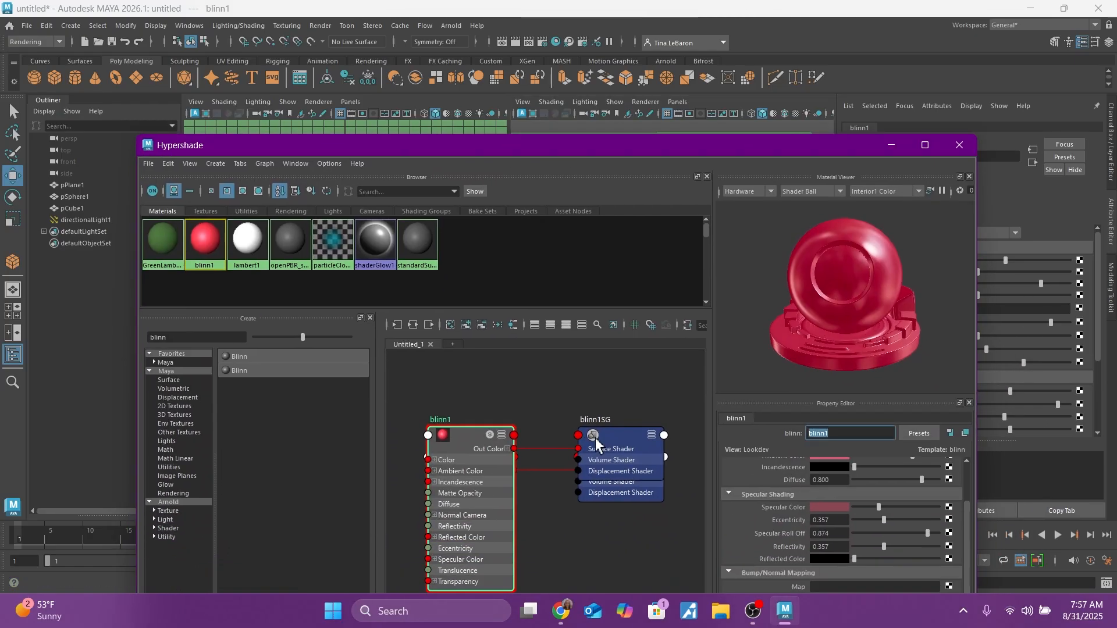
pyautogui.write('RedBlinn')
pyautogui.press('Return')
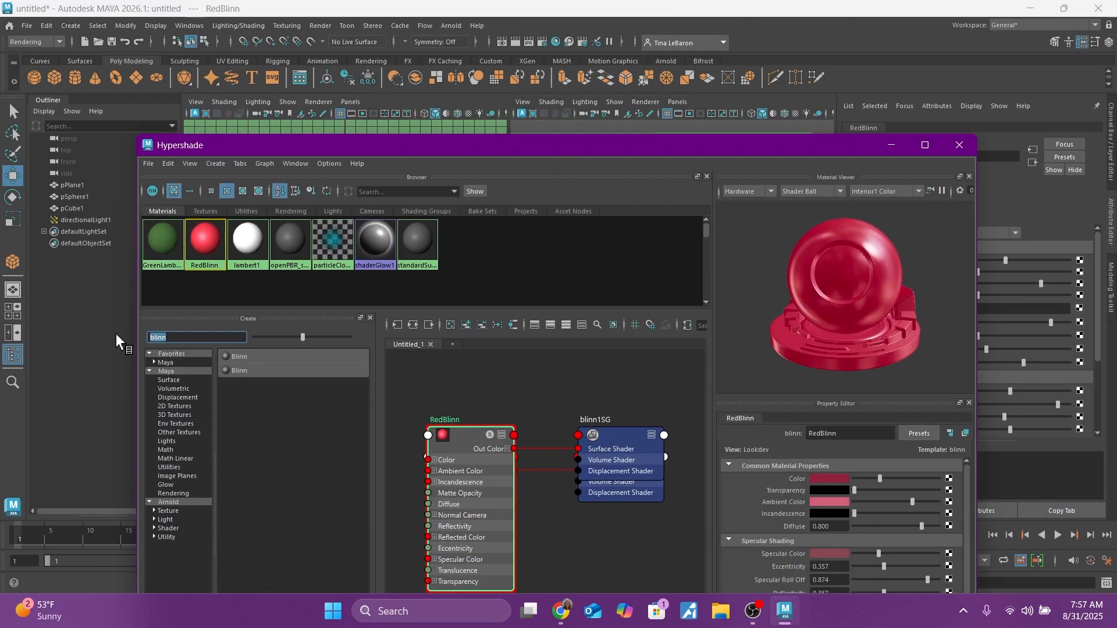
# Step: Filter the Hypershade's node creation list for phon and create a Phong E material
pyautogui.write('phon')
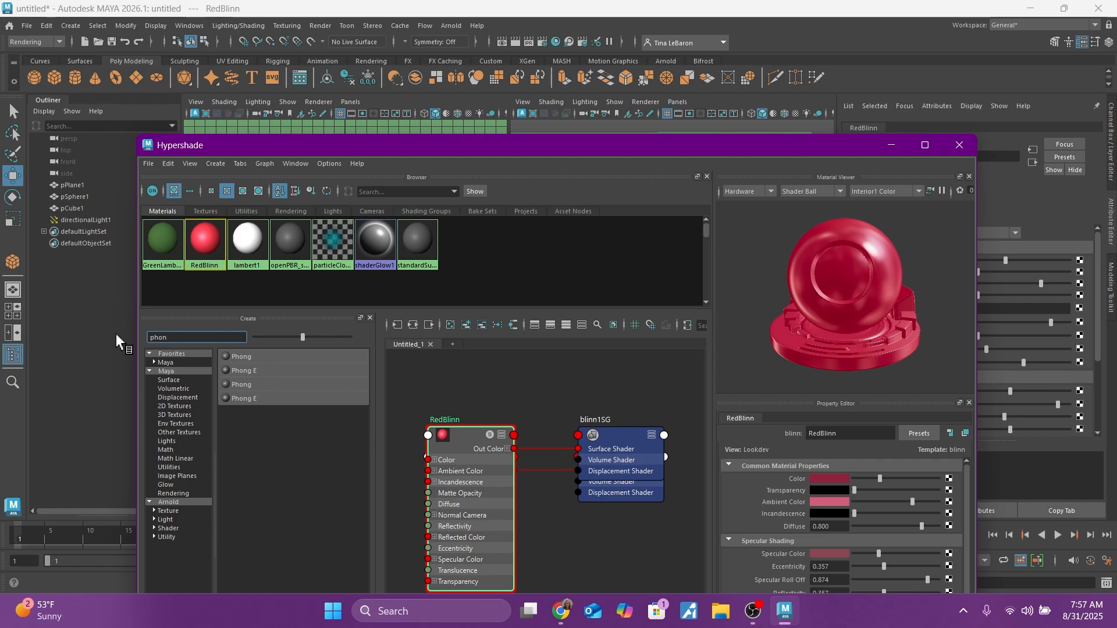
pyautogui.click(247, 371)
pyautogui.moveTo(599, 143); pyautogui.dragTo(703, 85)
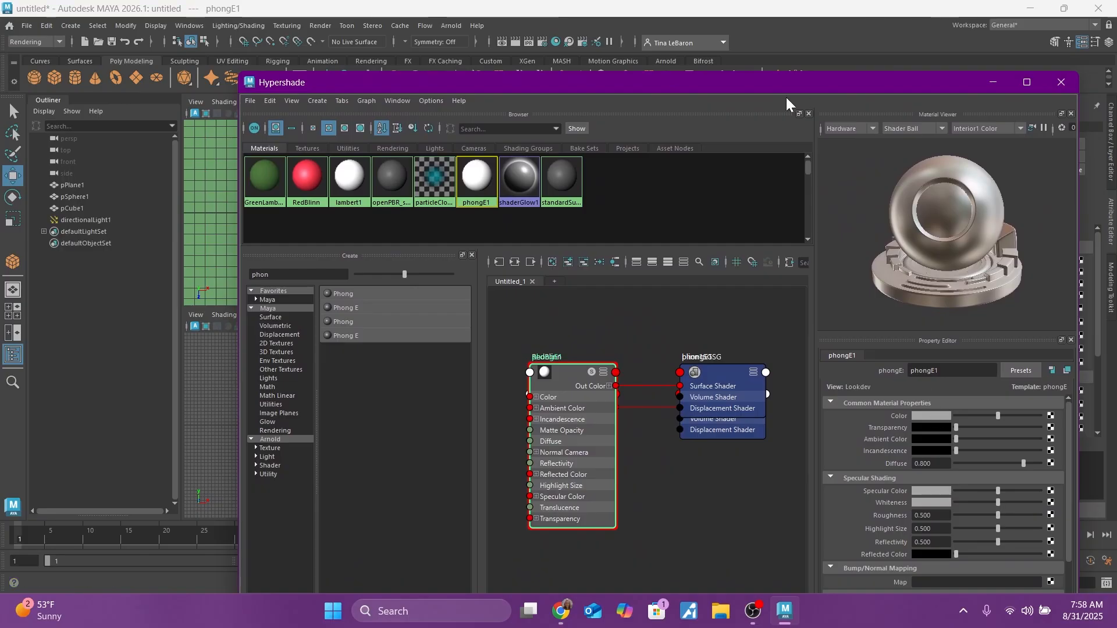
# Step: Set the Phong E material's color to a dark purple with hue 263.66, saturation 0.962 and value 0.169
pyautogui.moveTo(755, 86); pyautogui.dragTo(725, 305)
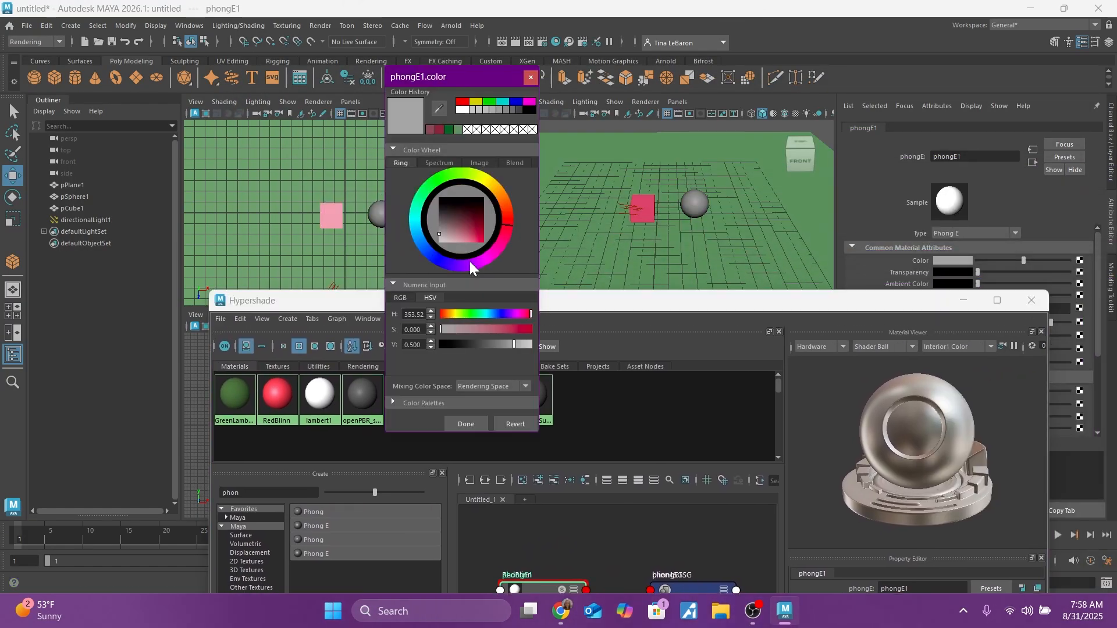
pyautogui.click(456, 267)
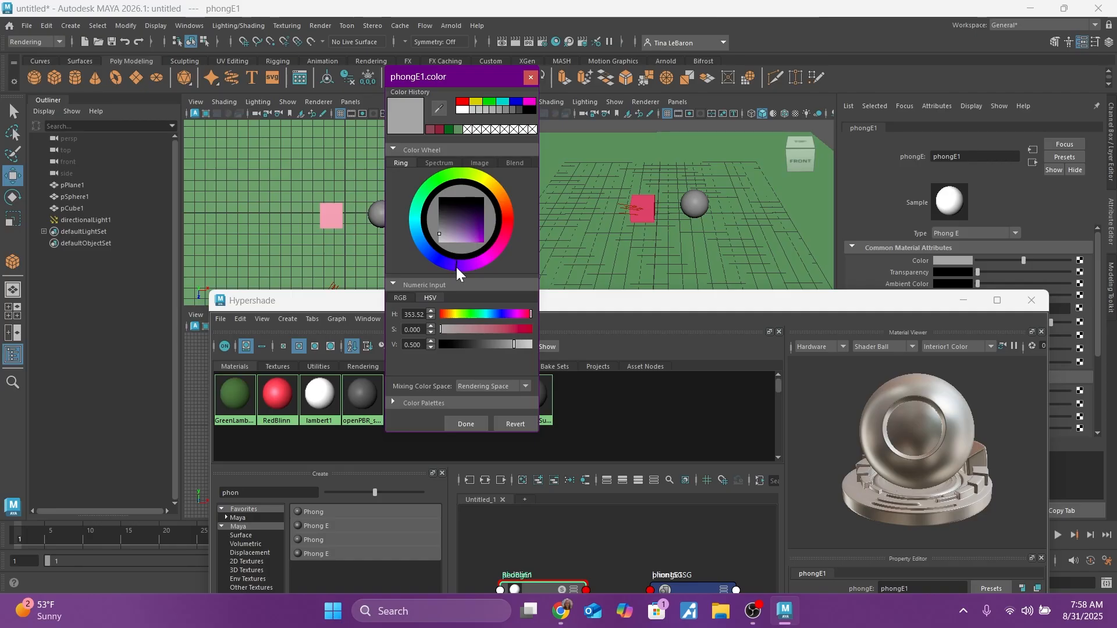
pyautogui.moveTo(473, 227); pyautogui.dragTo(482, 219)
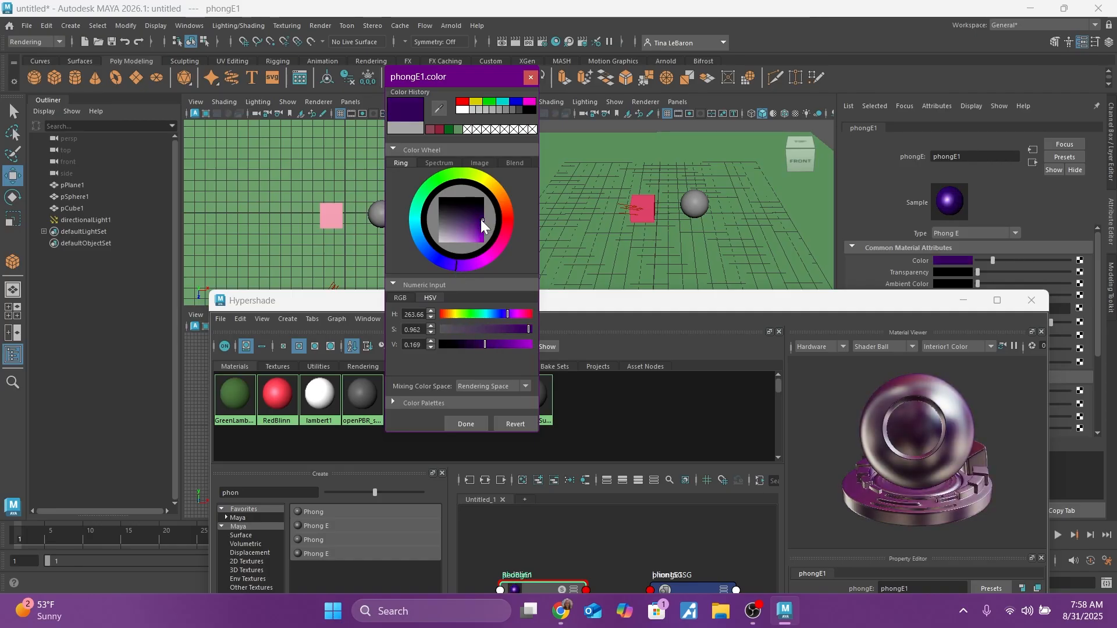
pyautogui.click(470, 424)
# Step: Set the Phong E material's specular color to a light lilac with hue 263.67, saturation 0.338 and value 0.797
pyautogui.moveTo(556, 306); pyautogui.dragTo(510, 53)
pyautogui.moveTo(878, 397)
pyautogui.mouseDown()
pyautogui.moveTo(925, 397)
pyautogui.moveTo(877, 397)
pyautogui.mouseUp()
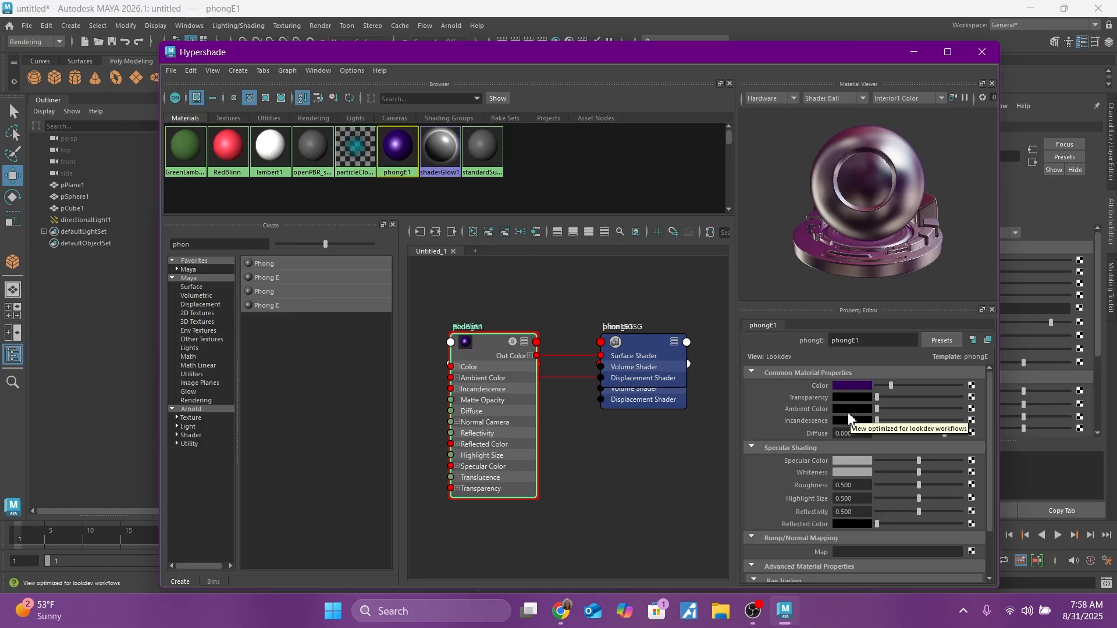
pyautogui.click(851, 460)
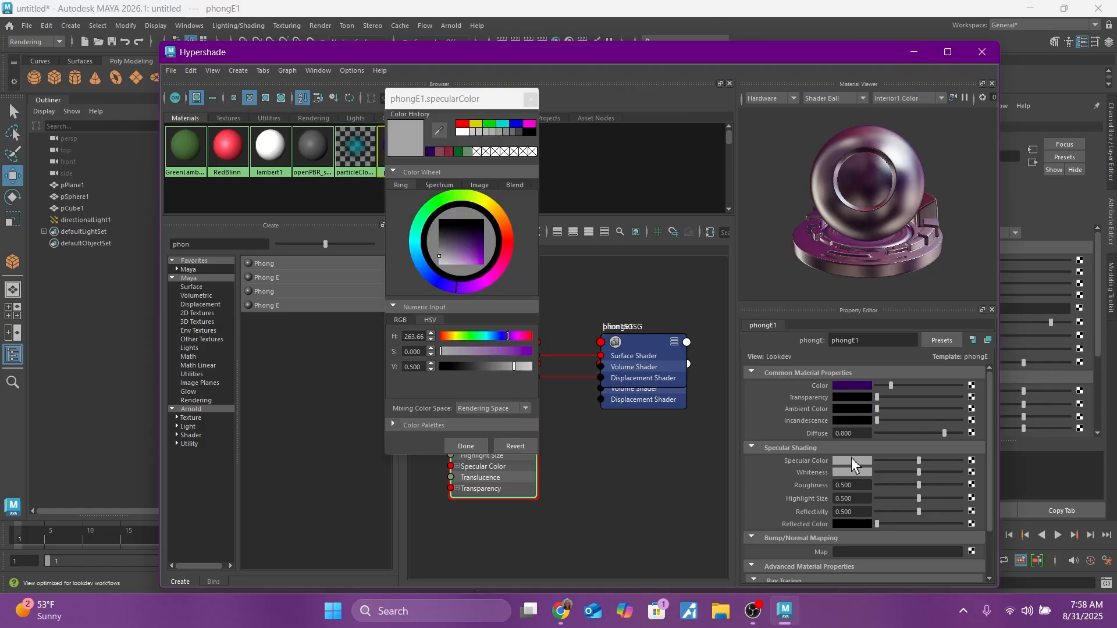
pyautogui.moveTo(460, 256); pyautogui.dragTo(454, 263)
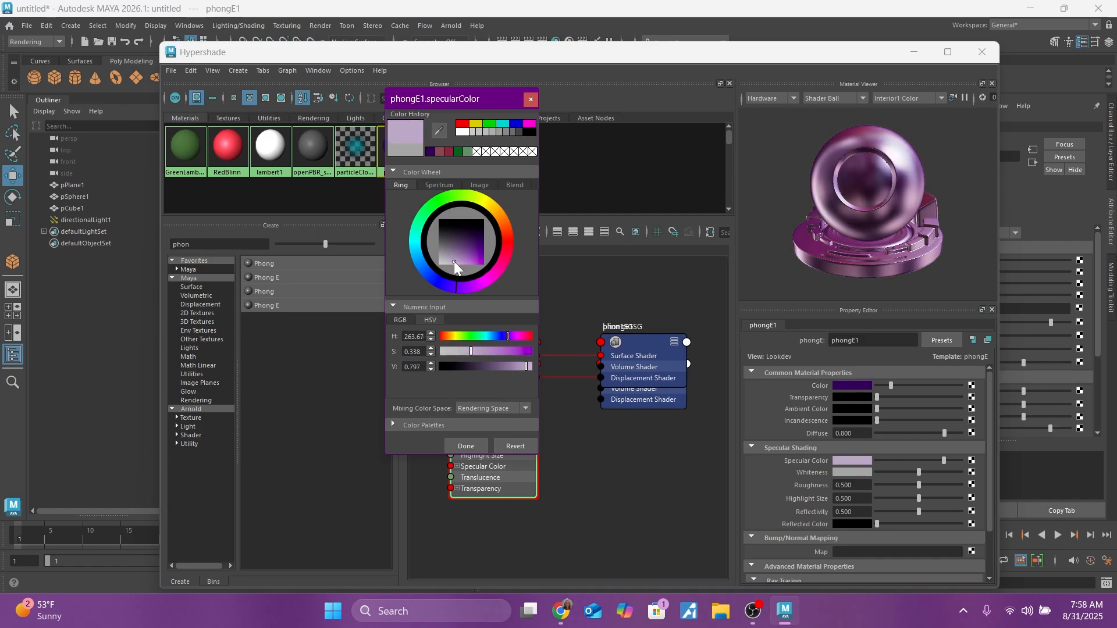
pyautogui.click(466, 447)
# Step: Set the Phong E material's reflectivity to 0.895 and, after trying roughness at 1.000, lower the roughness to 0
pyautogui.moveTo(919, 511); pyautogui.dragTo(1028, 502)
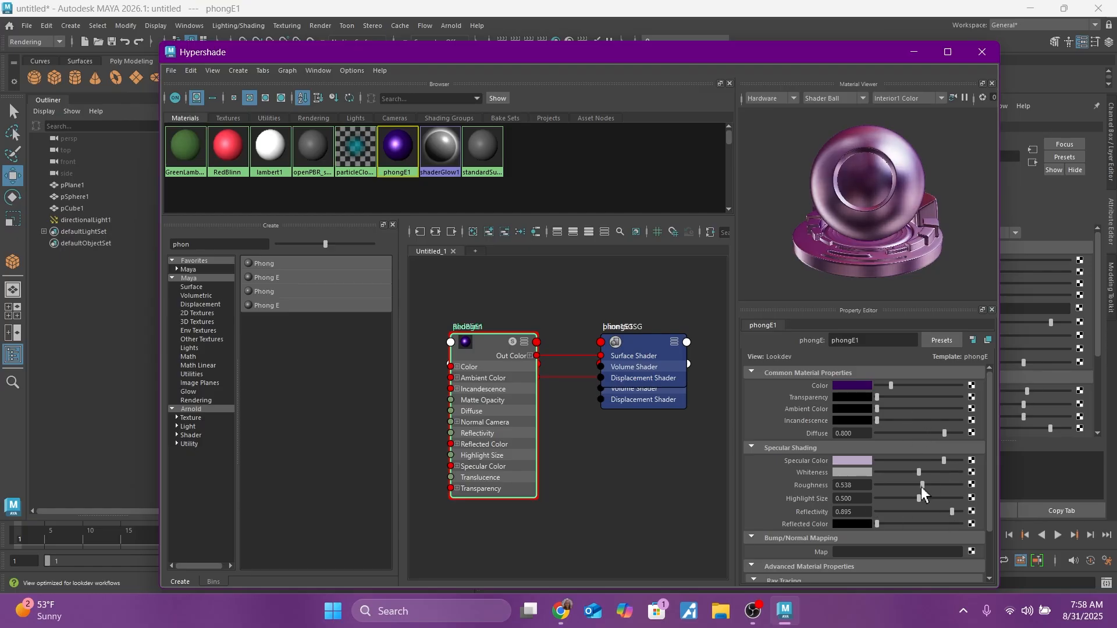
pyautogui.moveTo(920, 485); pyautogui.dragTo(982, 490)
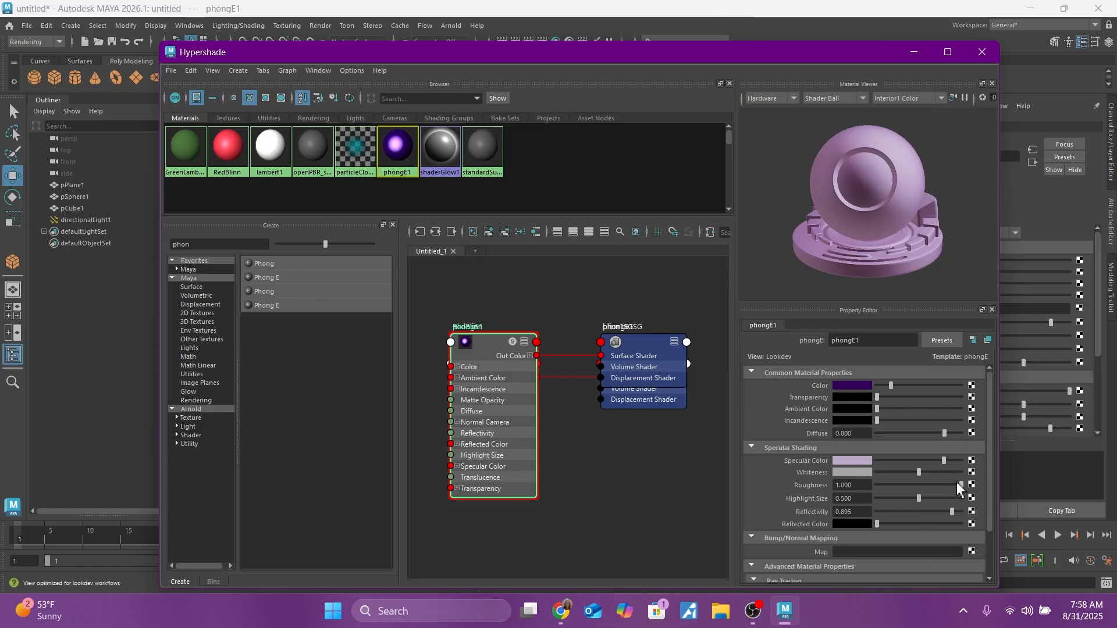
pyautogui.moveTo(960, 491); pyautogui.dragTo(884, 490)
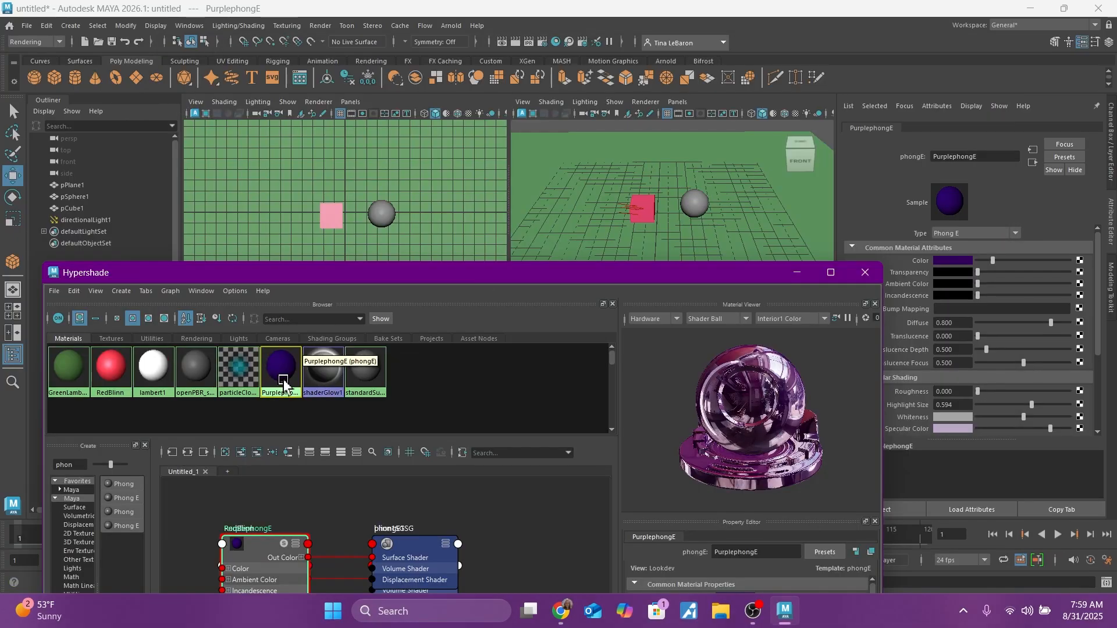
# Step: Assign the PurplephongE material to the sphere in the perspective view and minimize the Hypershade window
pyautogui.moveTo(284, 384); pyautogui.dragTo(695, 207, button='middle')
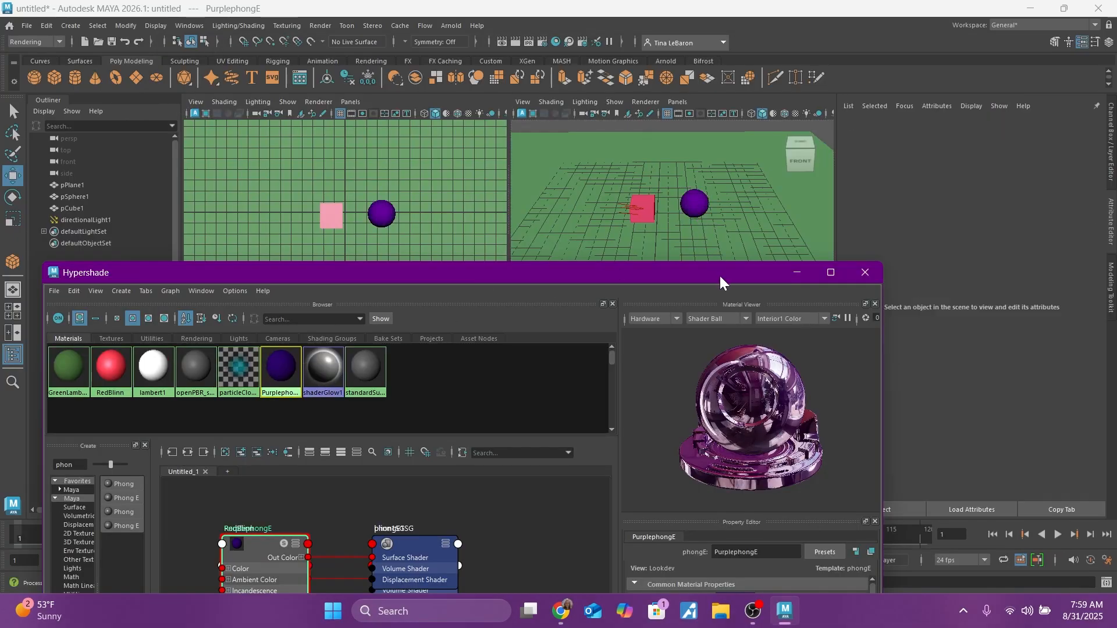
pyautogui.moveTo(720, 274); pyautogui.dragTo(429, 330)
pyautogui.click(494, 321)
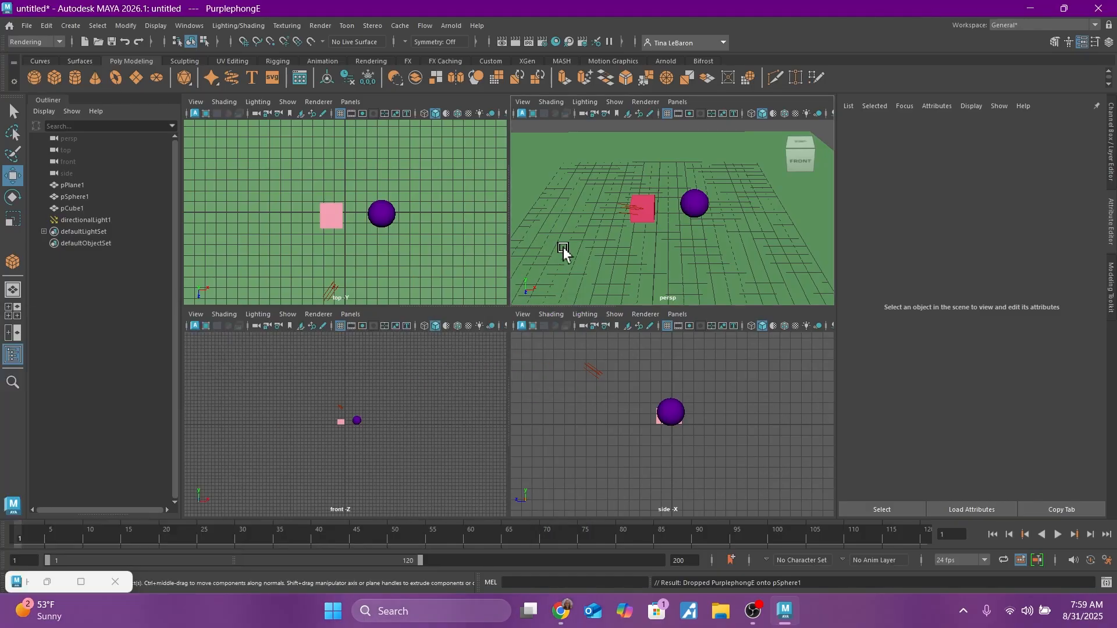
# Step: Frame the cube and sphere closely in the perspective view and render that view in the Render View
pyautogui.scroll(5, 567, 246)
pyautogui.scroll(-3, 567, 246)
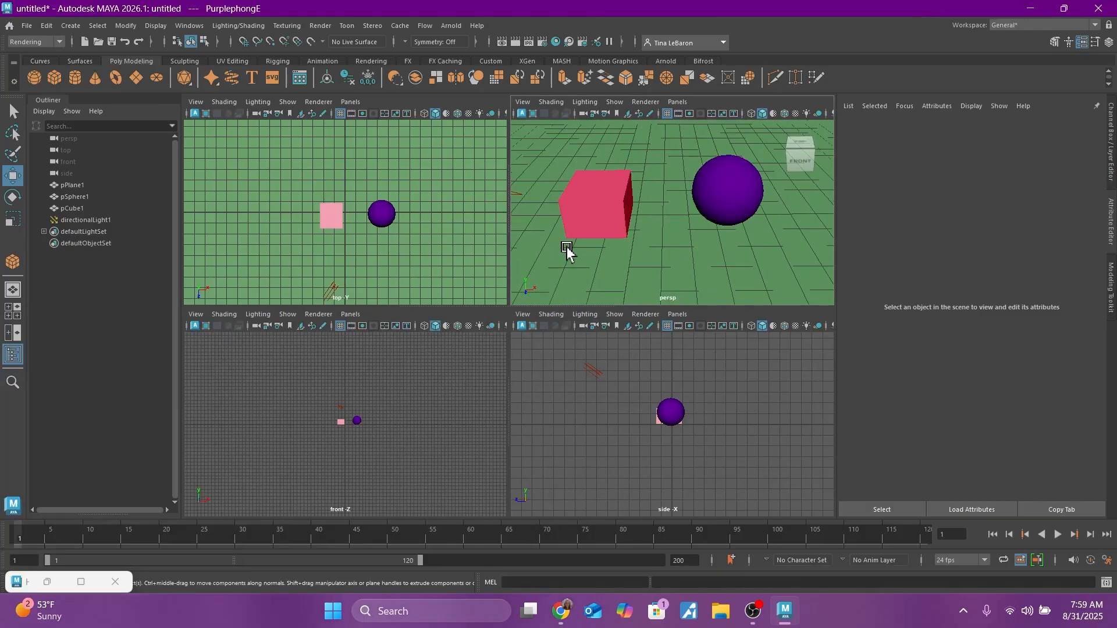
pyautogui.click(501, 42)
pyautogui.click(155, 139)
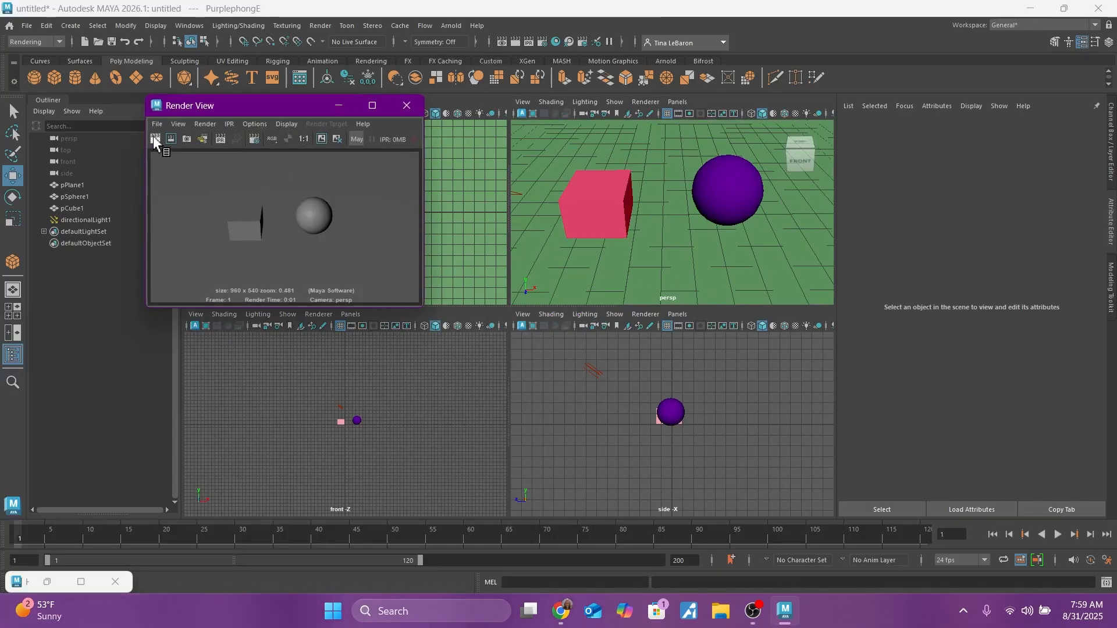
pyautogui.scroll(-6, 649, 232)
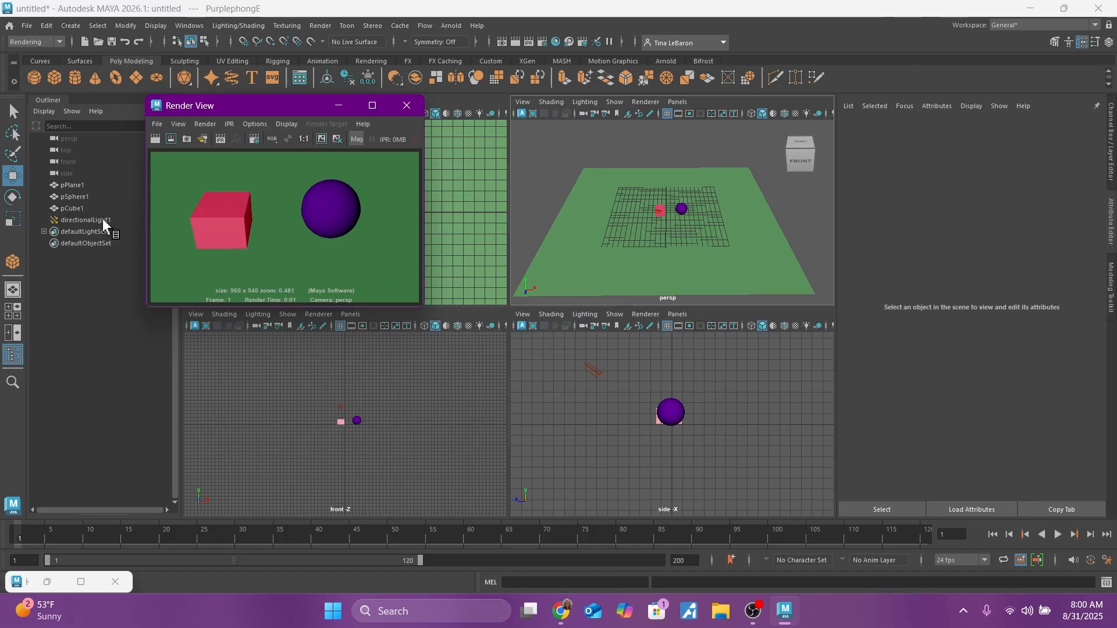
# Step: Save the rendered image as a PNG named LightDemo1 in the project's images folder
pyautogui.click(157, 124)
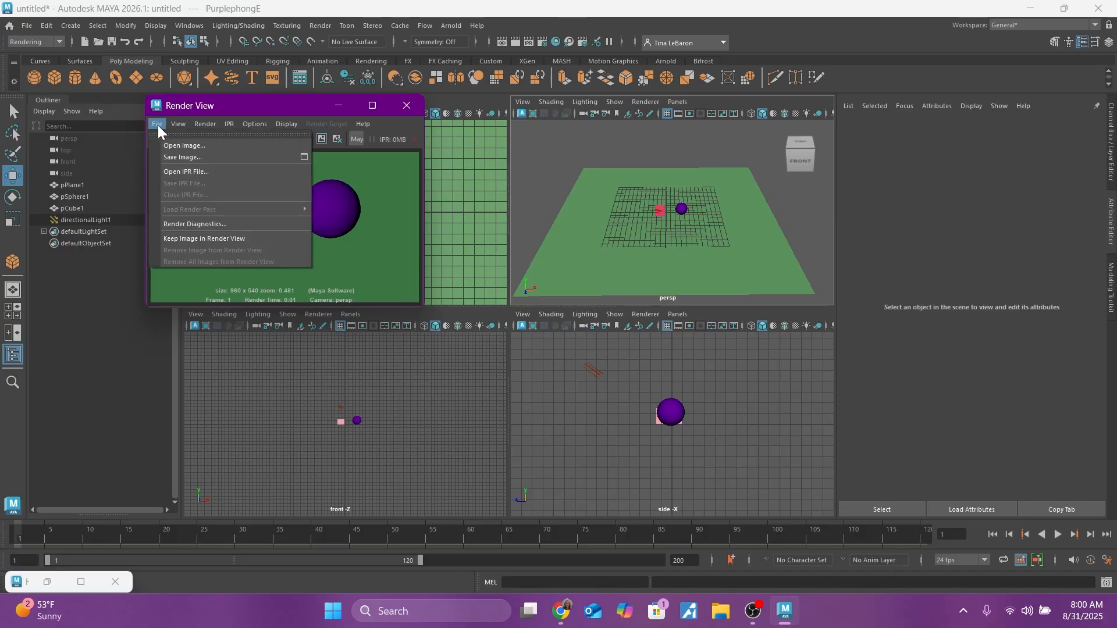
pyautogui.click(170, 157)
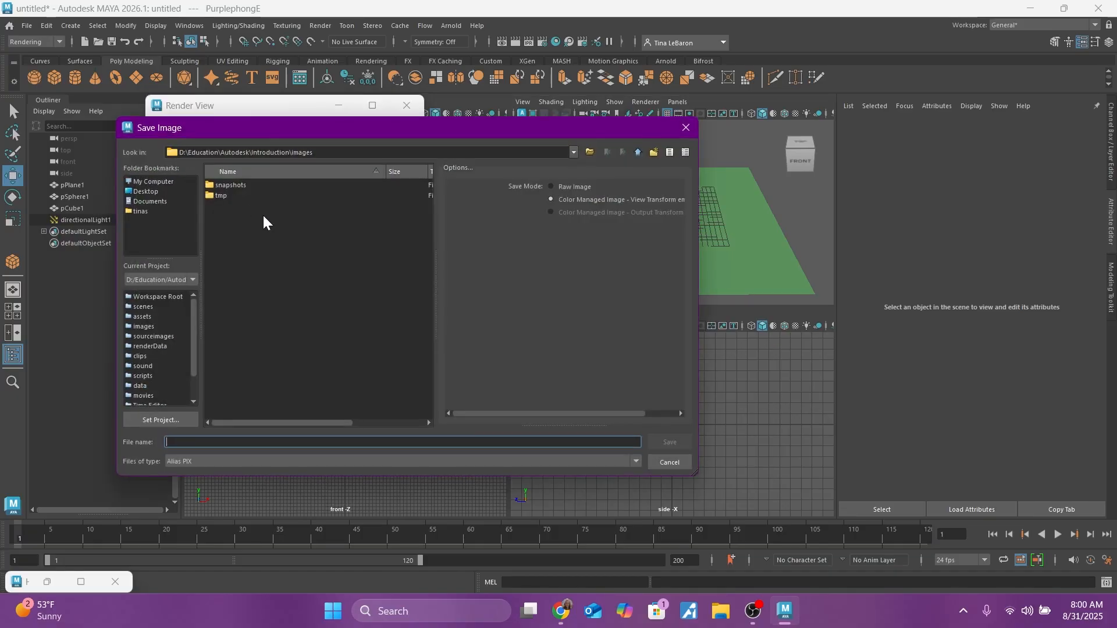
pyautogui.click(247, 463)
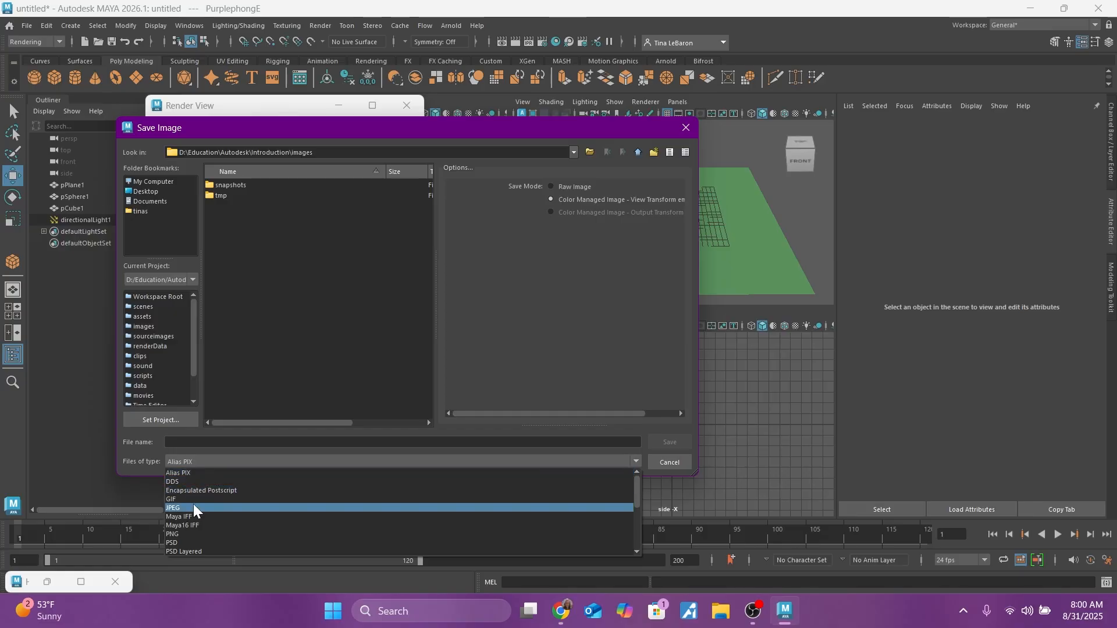
pyautogui.click(196, 534)
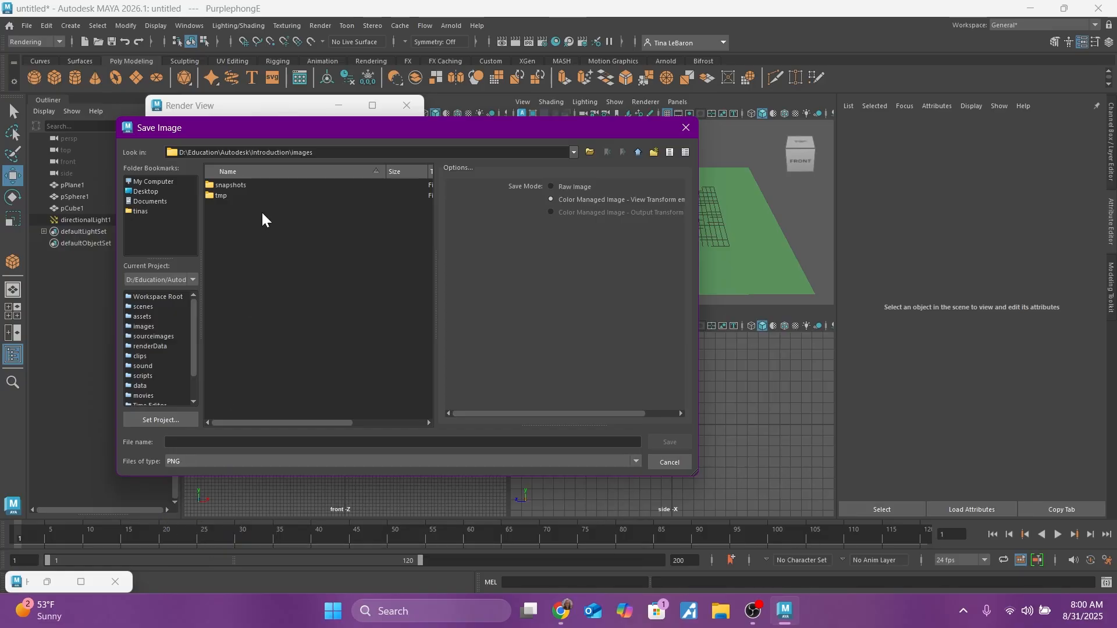
pyautogui.click(281, 443)
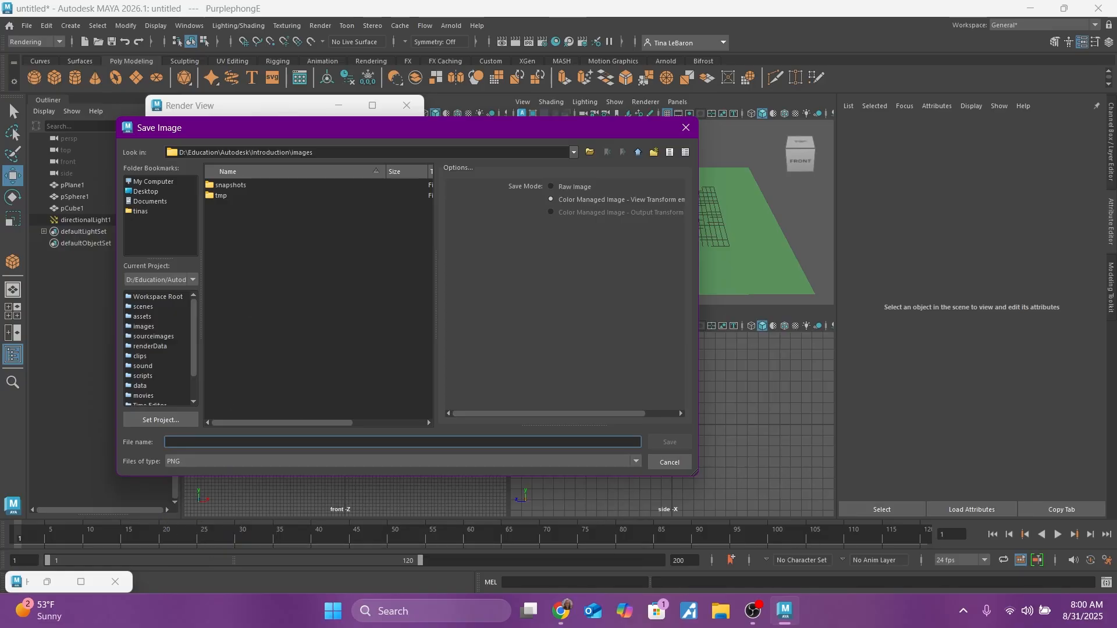
pyautogui.write('LightDemo1')
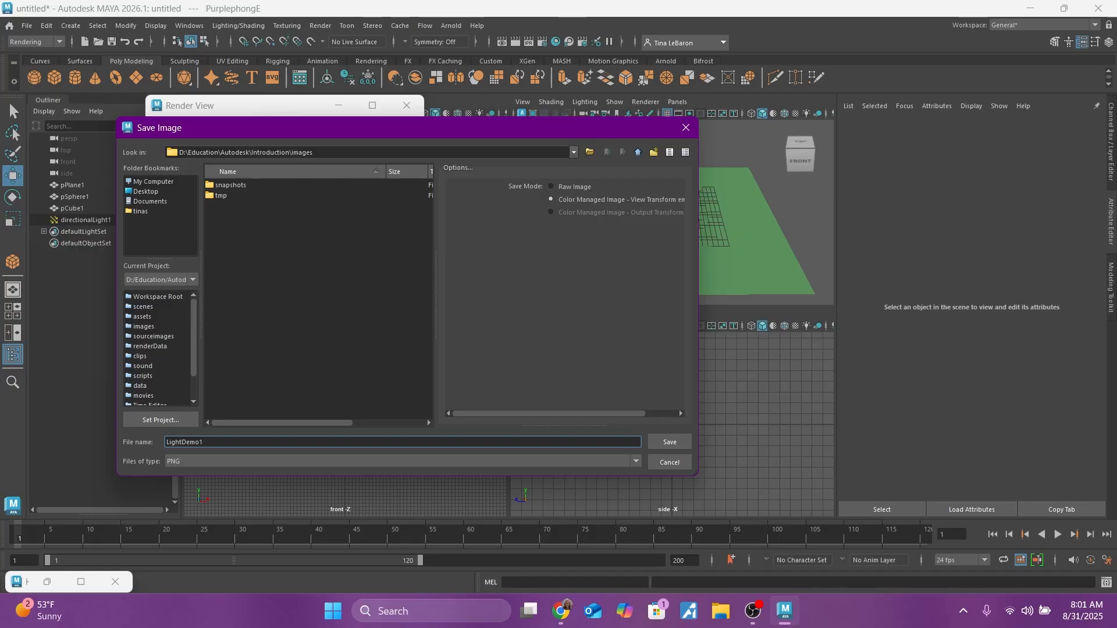
pyautogui.click(672, 445)
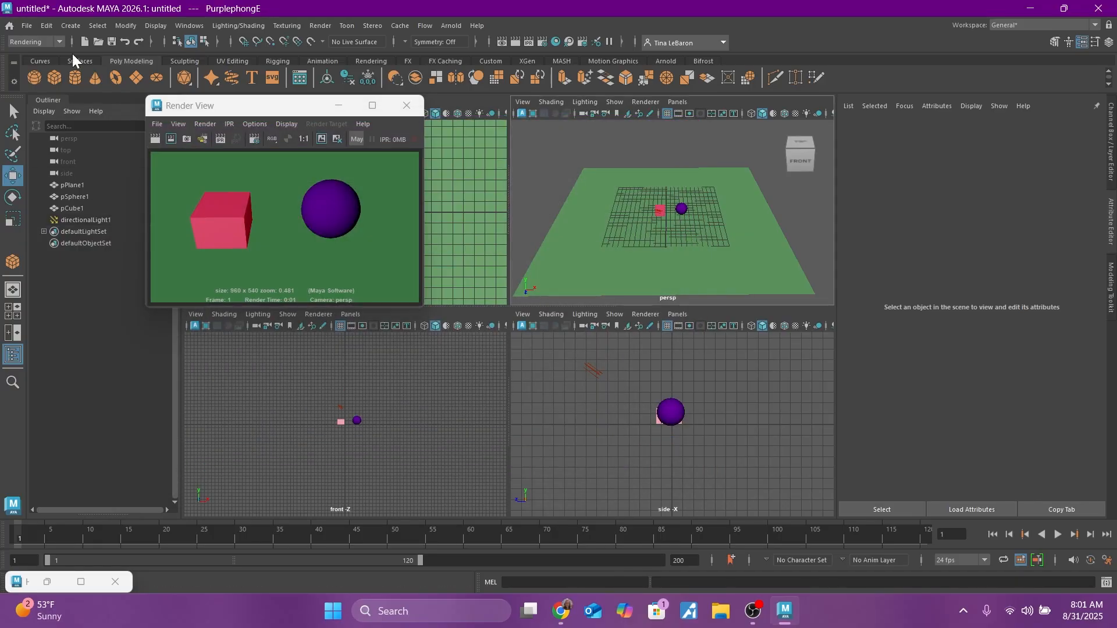
# Step: Save the scene as a Maya Binary file named LightingDemo1 in the project's scenes folder
pyautogui.click(26, 27)
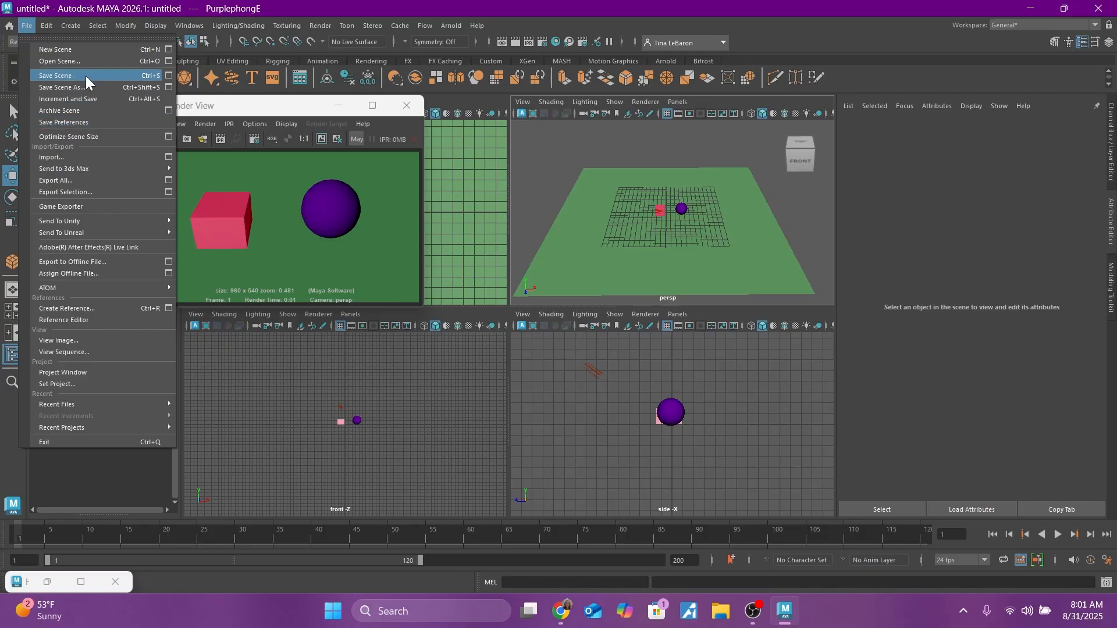
pyautogui.click(544, 279)
pyautogui.click(30, 26)
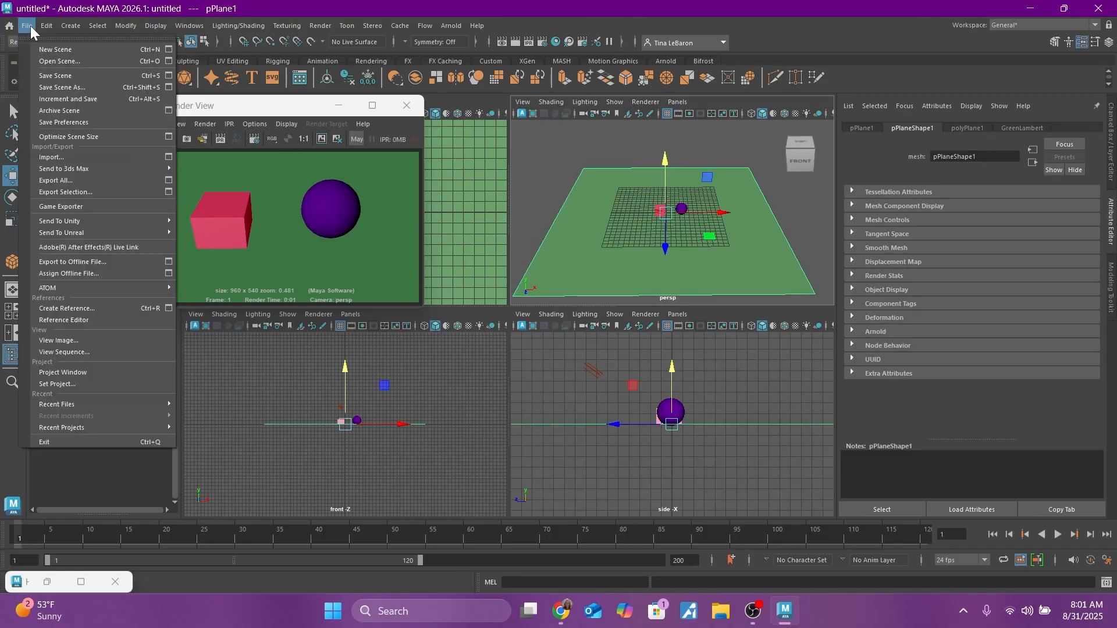
pyautogui.click(68, 73)
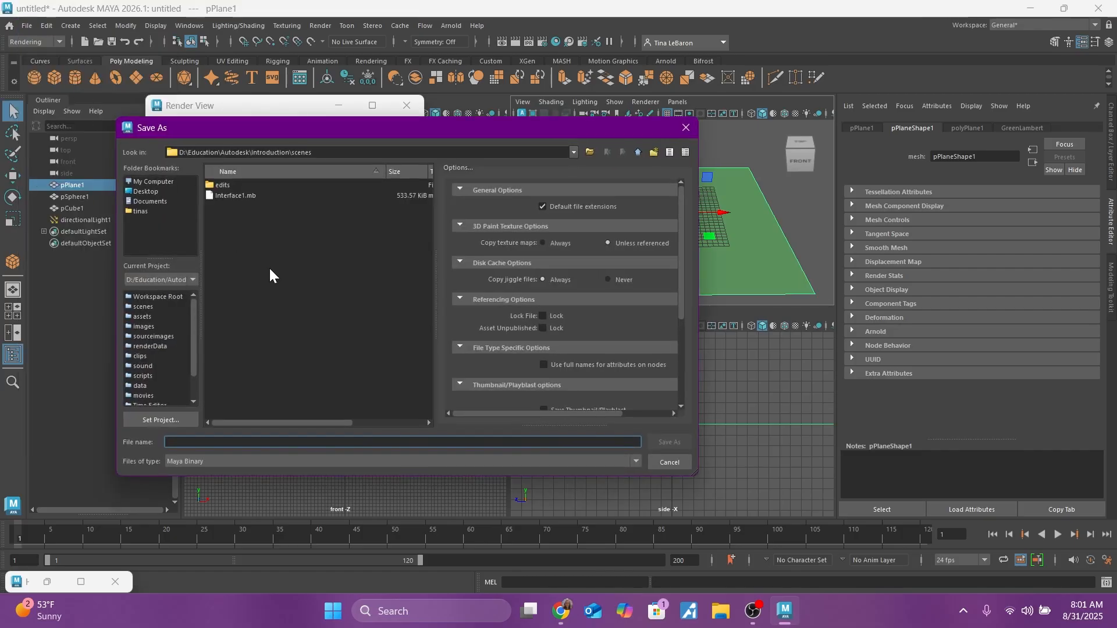
pyautogui.write('LightingDemo1')
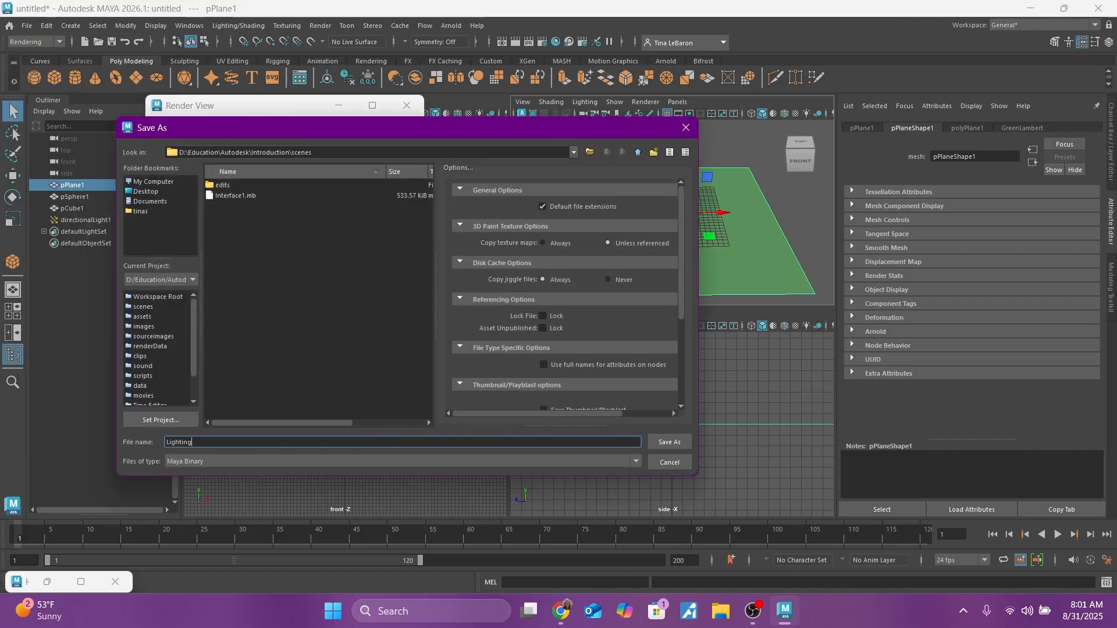
pyautogui.click(673, 445)
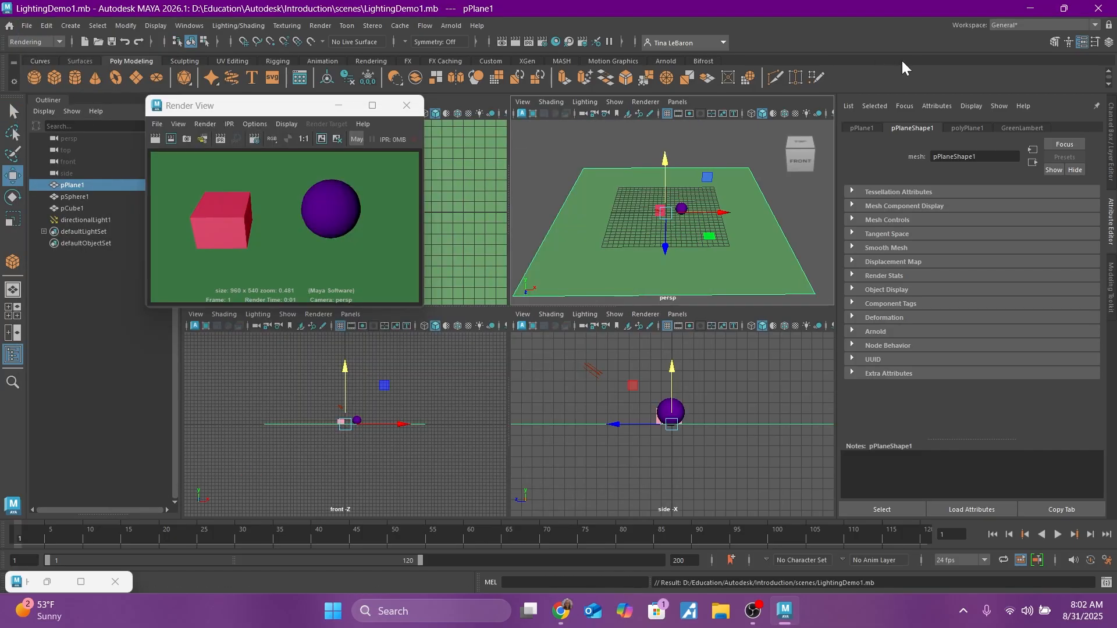